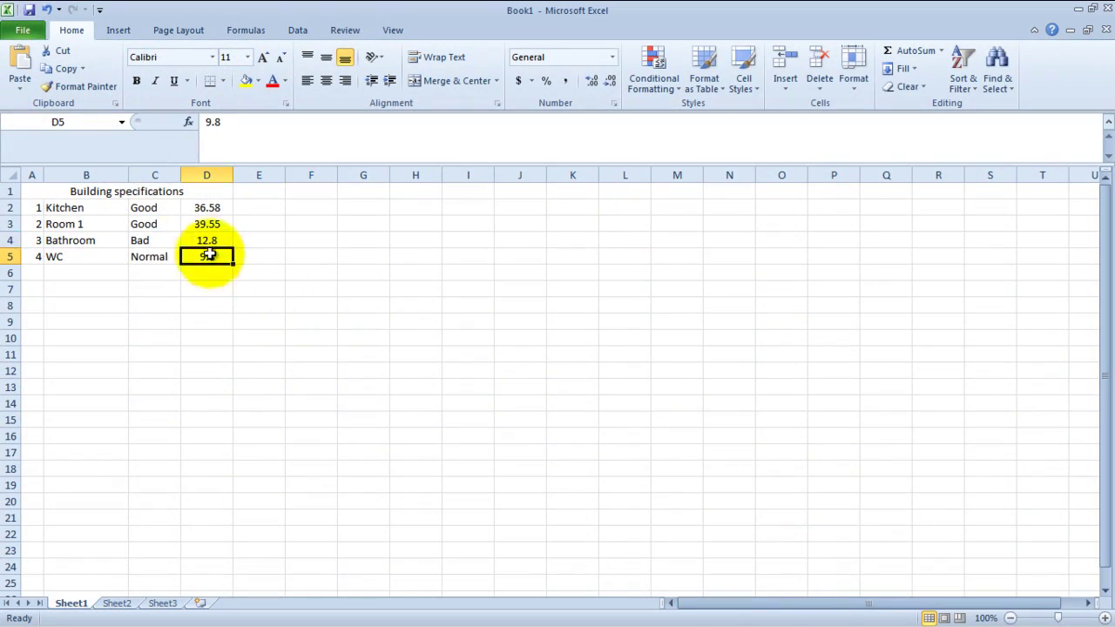
# Select the table range A1:D5, then clear the selection and dismiss the File options.
pyautogui.moveTo(211, 252); pyautogui.dragTo(64, 189)
pyautogui.click(248, 240)
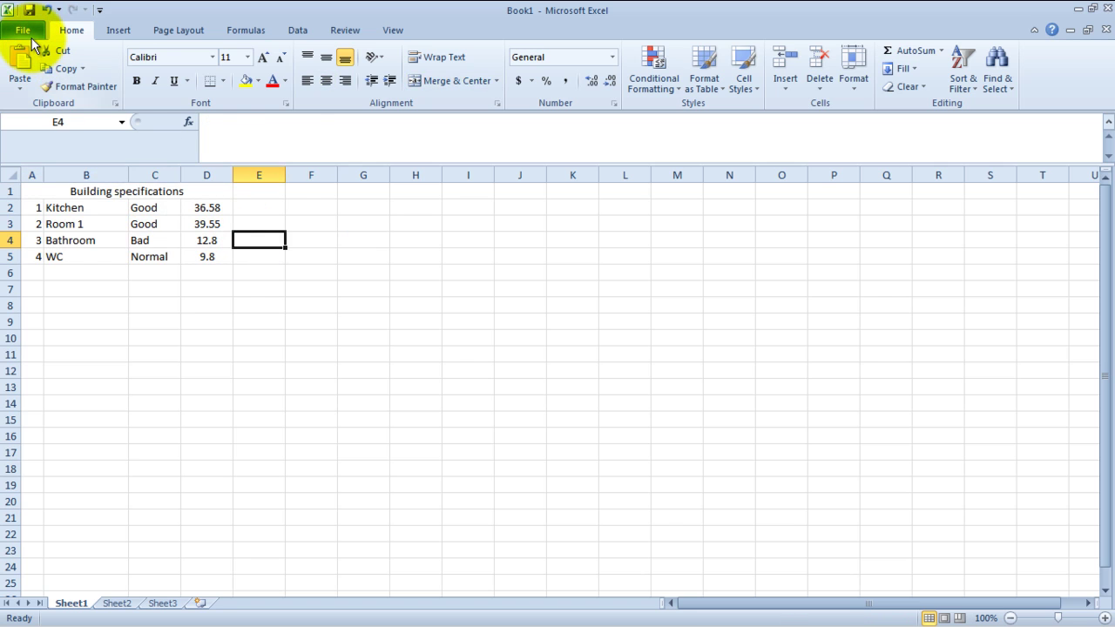
pyautogui.click(31, 36)
pyautogui.press('Escape')
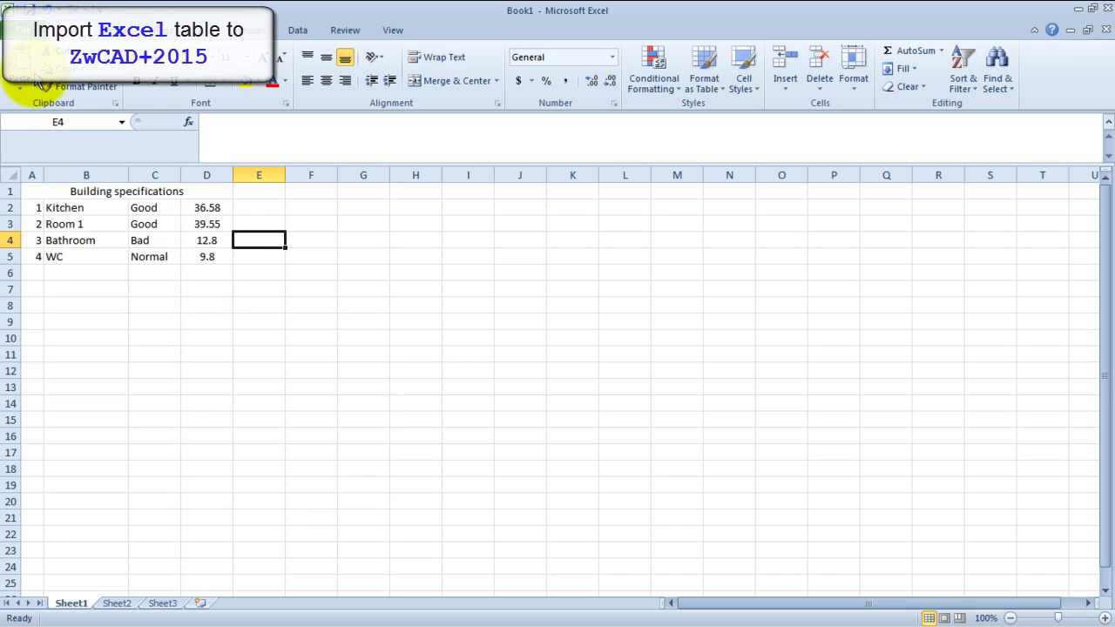
# Create a new Excel_ZwCAD folder on the Desktop and open it in the save dialog.
pyautogui.hotkey('ctrl', 's')
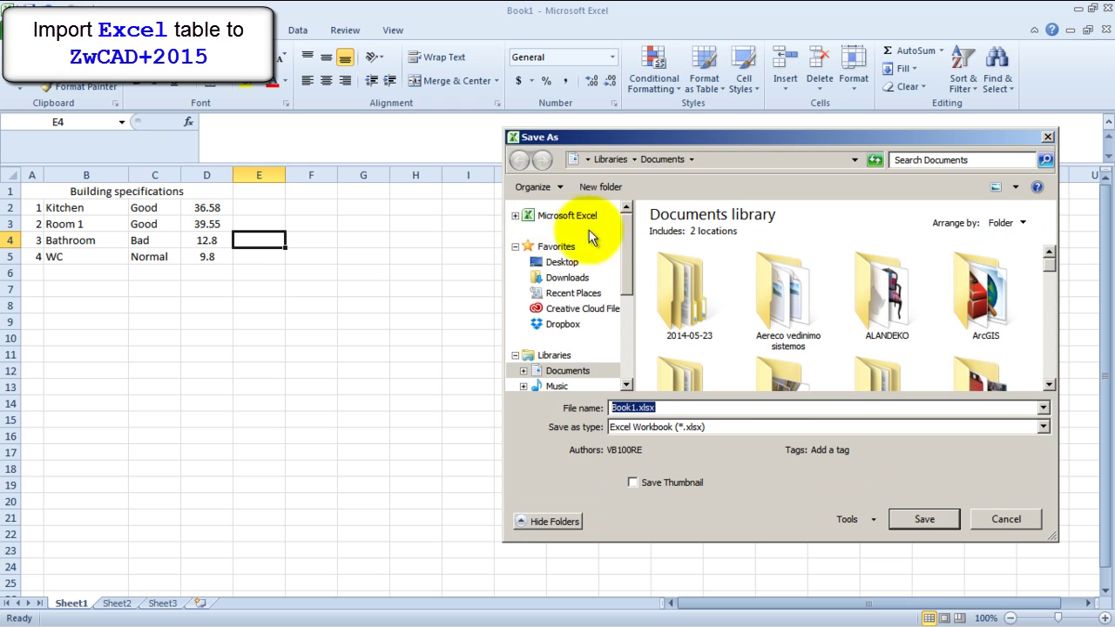
pyautogui.click(560, 261)
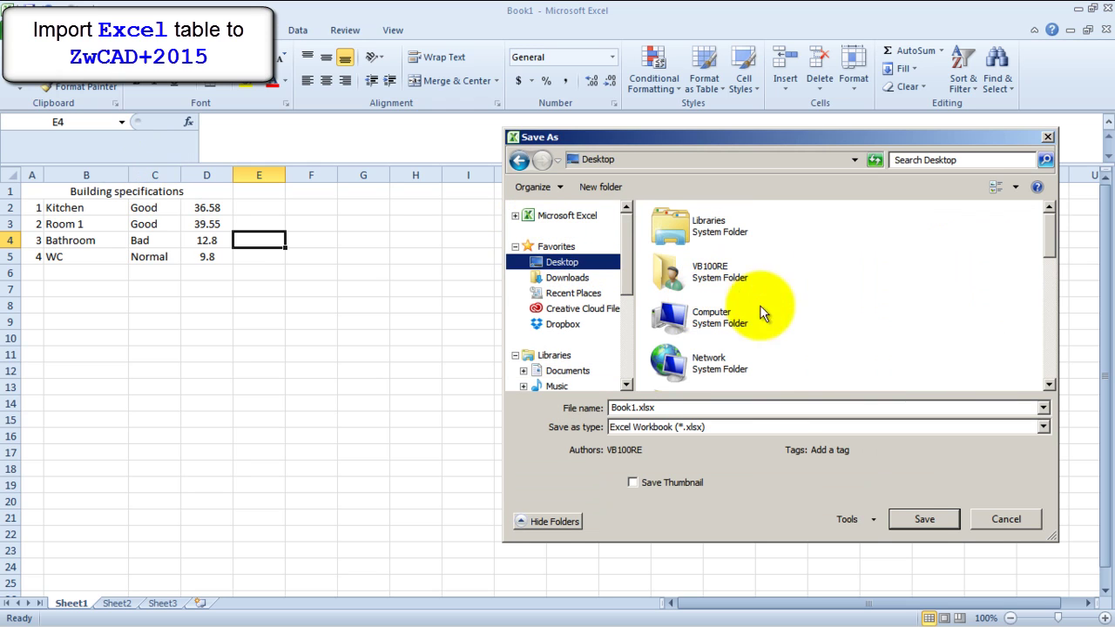
pyautogui.rightClick(866, 326)
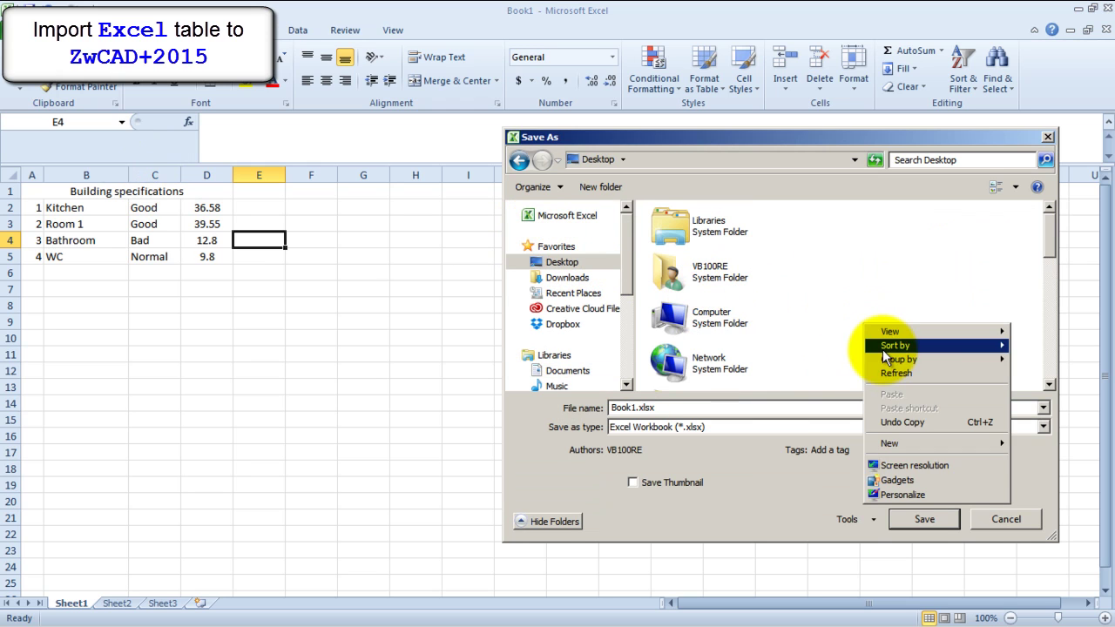
pyautogui.click(912, 444)
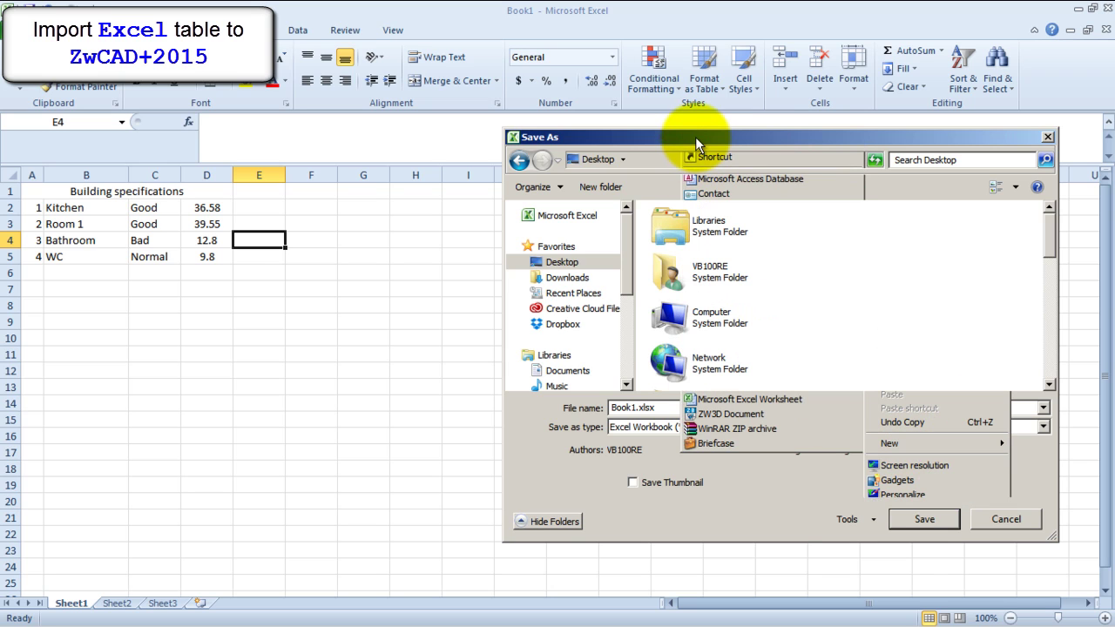
pyautogui.click(695, 135)
pyautogui.write('Excel_ZwCAD')
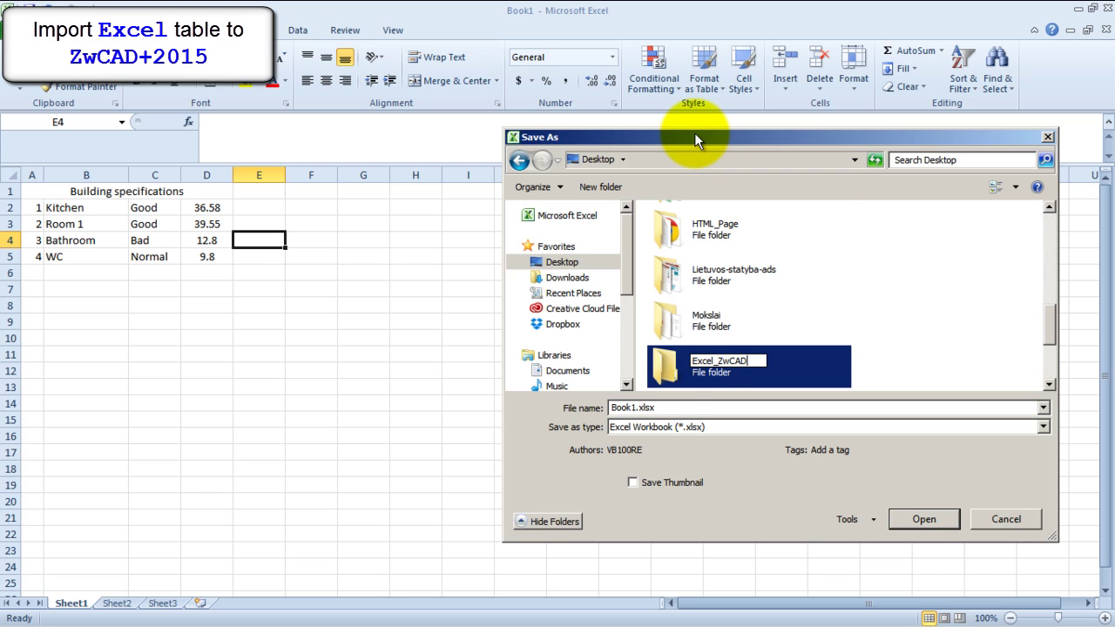
pyautogui.press('Return')
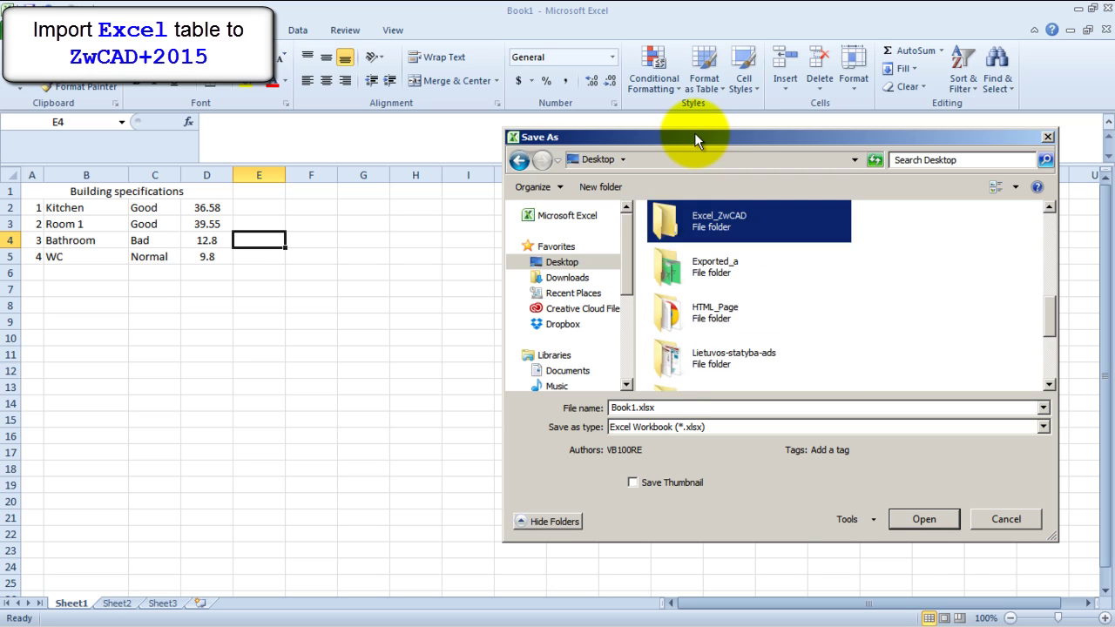
pyautogui.press('Return')
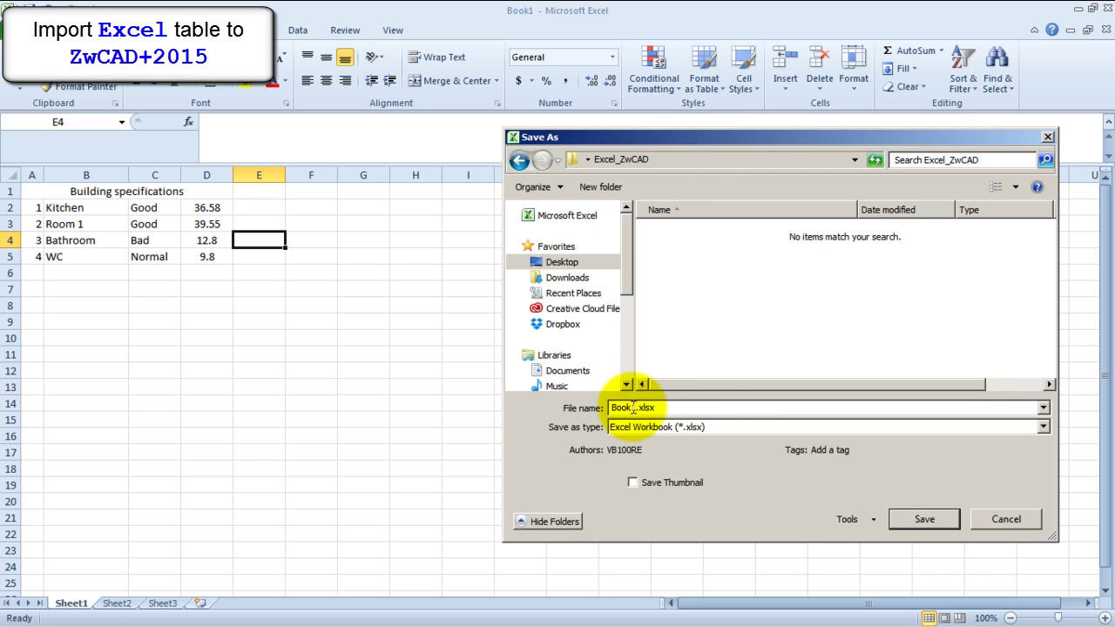
# Save the workbook there as Table1.xlsx.
pyautogui.doubleClick(635, 408)
pyautogui.write('Table')
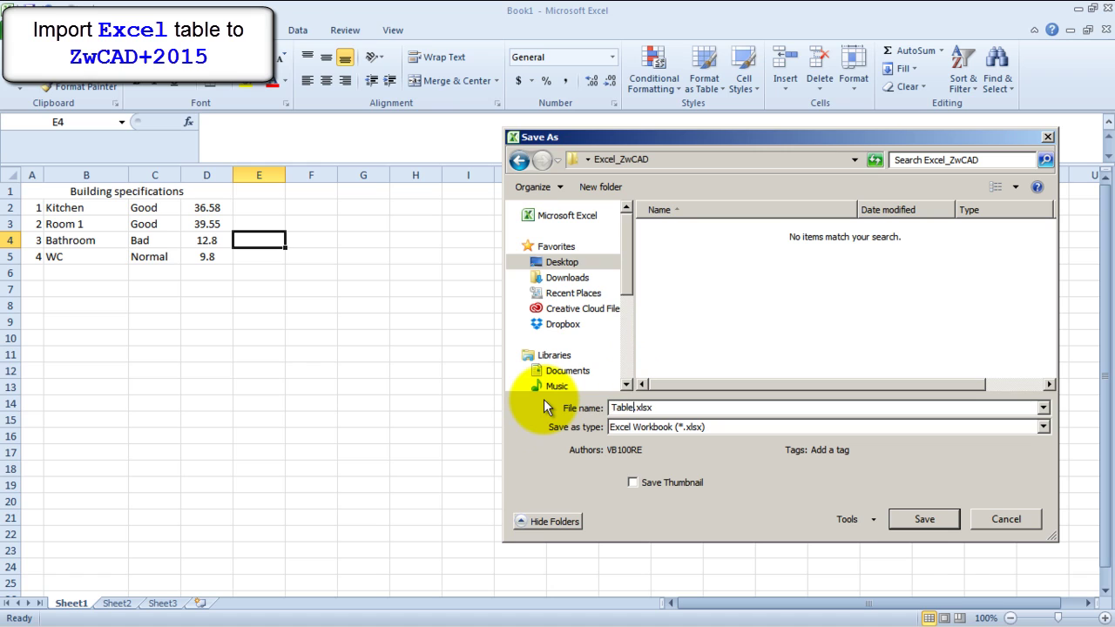
pyautogui.write('1')
pyautogui.click(925, 519)
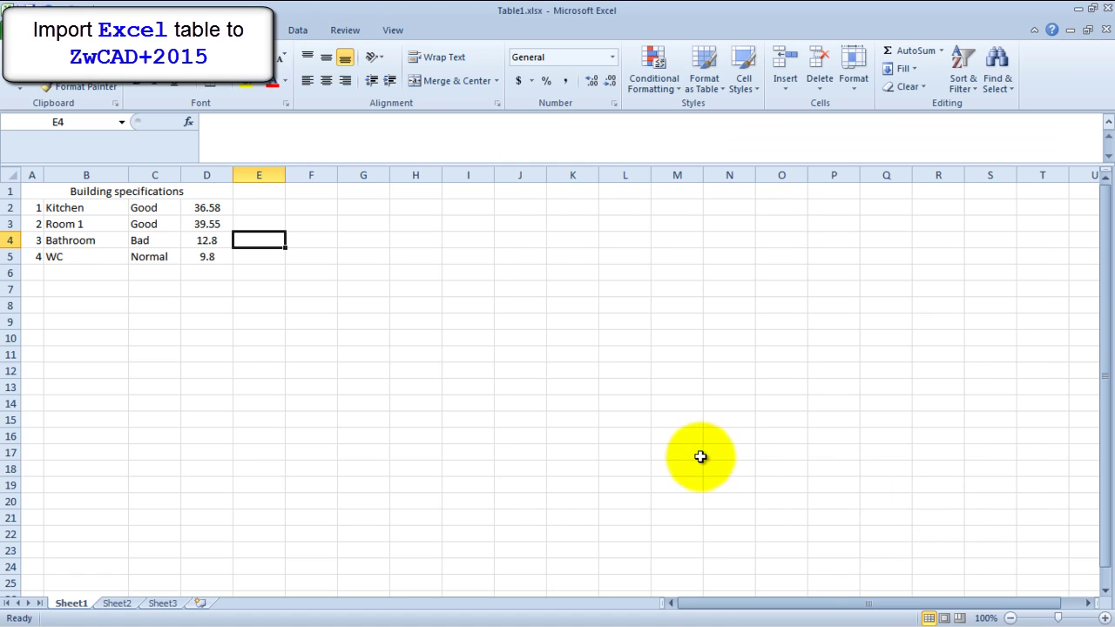
# Back in ZWCAD, set Insert Table to build the table from an Excel file.
pyautogui.click(281, 613)
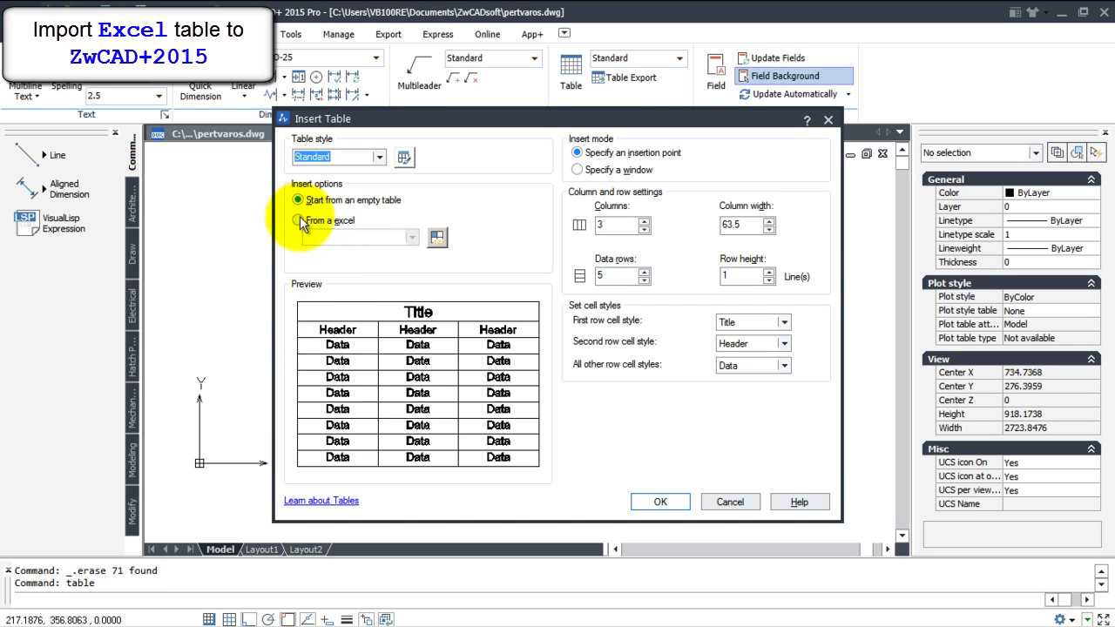
pyautogui.click(300, 221)
pyautogui.click(436, 239)
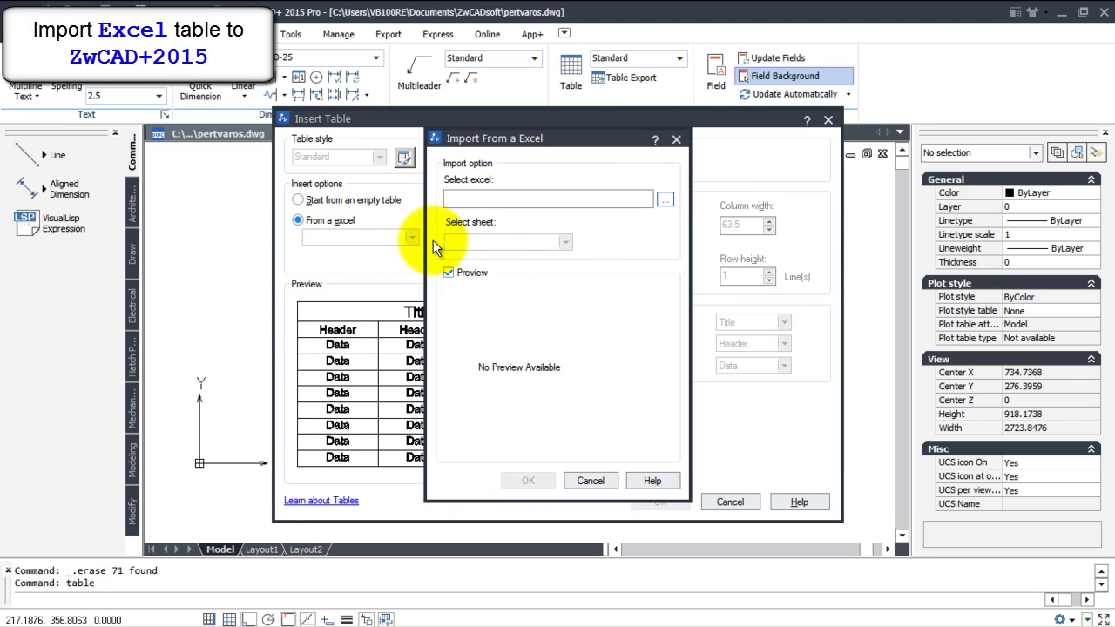
# Pick Table1.xlsx from the Excel_ZwCAD folder as the source, keeping Sheet1.
pyautogui.click(661, 201)
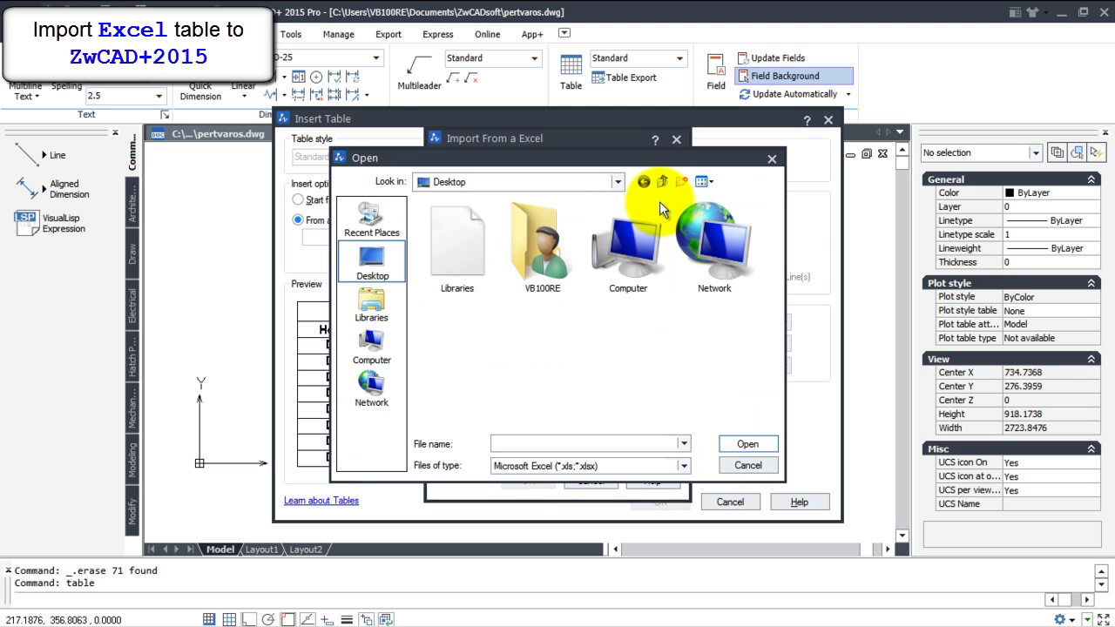
pyautogui.moveTo(768, 270); pyautogui.dragTo(770, 367)
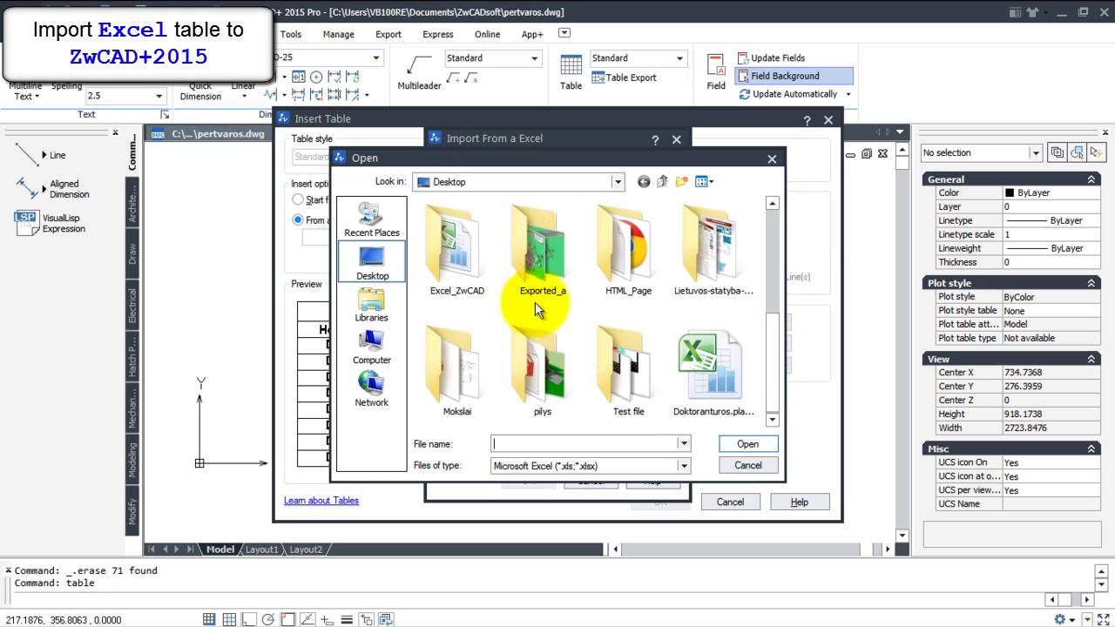
pyautogui.doubleClick(459, 276)
pyautogui.click(446, 222)
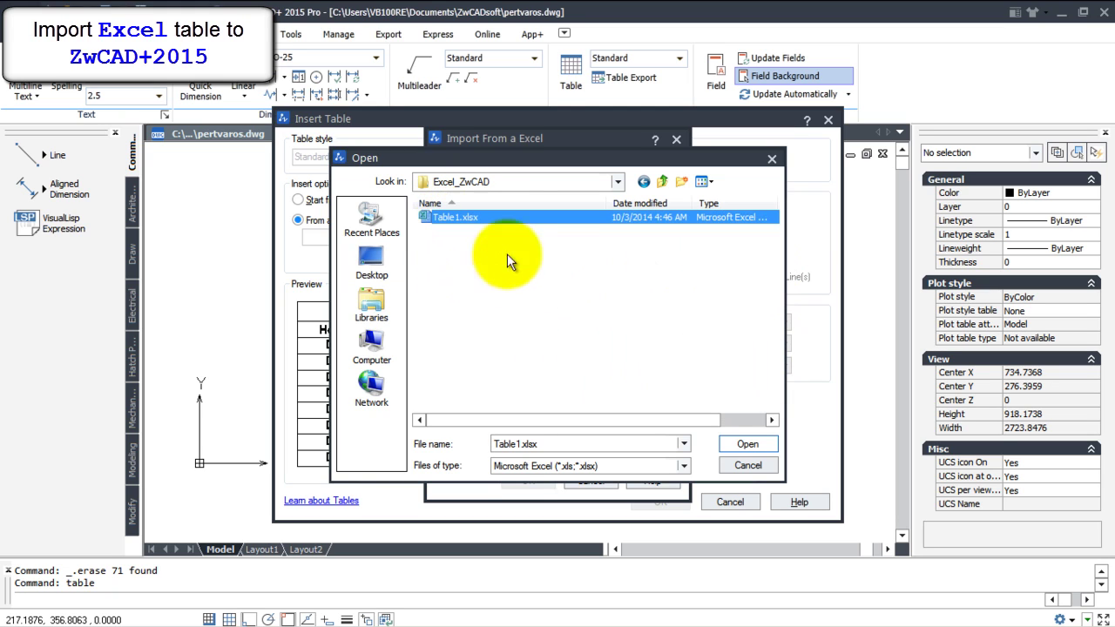
pyautogui.click(730, 442)
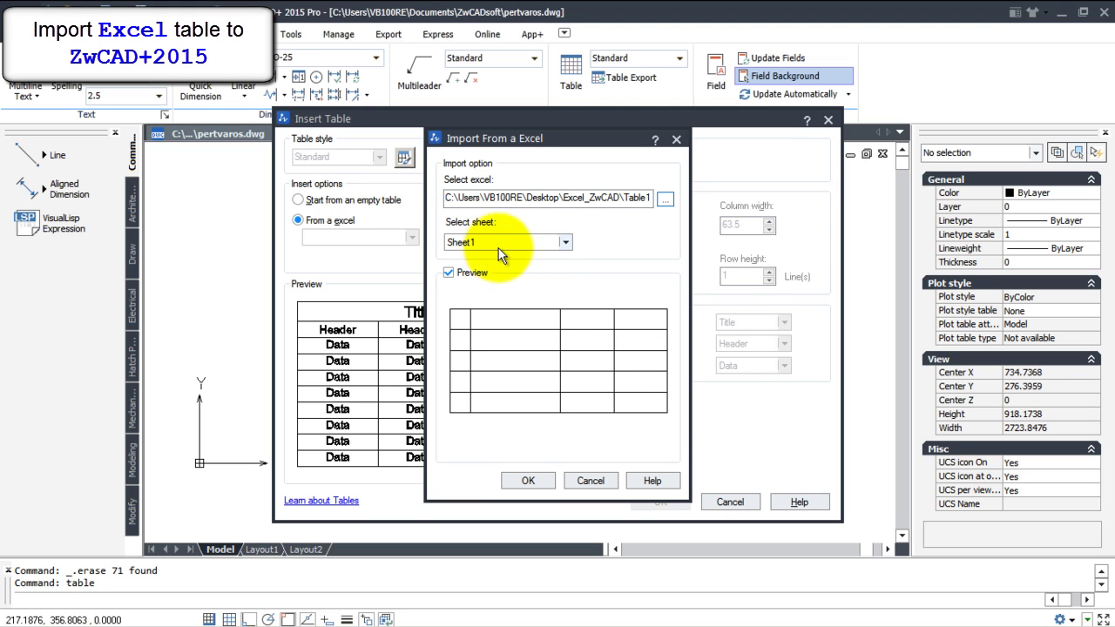
pyautogui.click(561, 245)
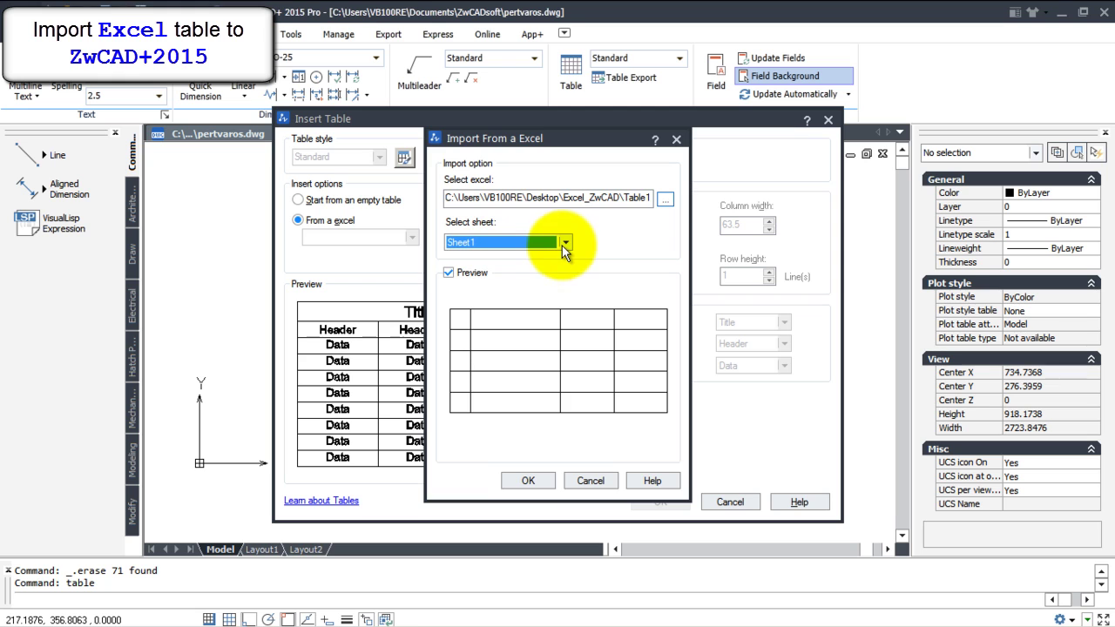
pyautogui.click(537, 479)
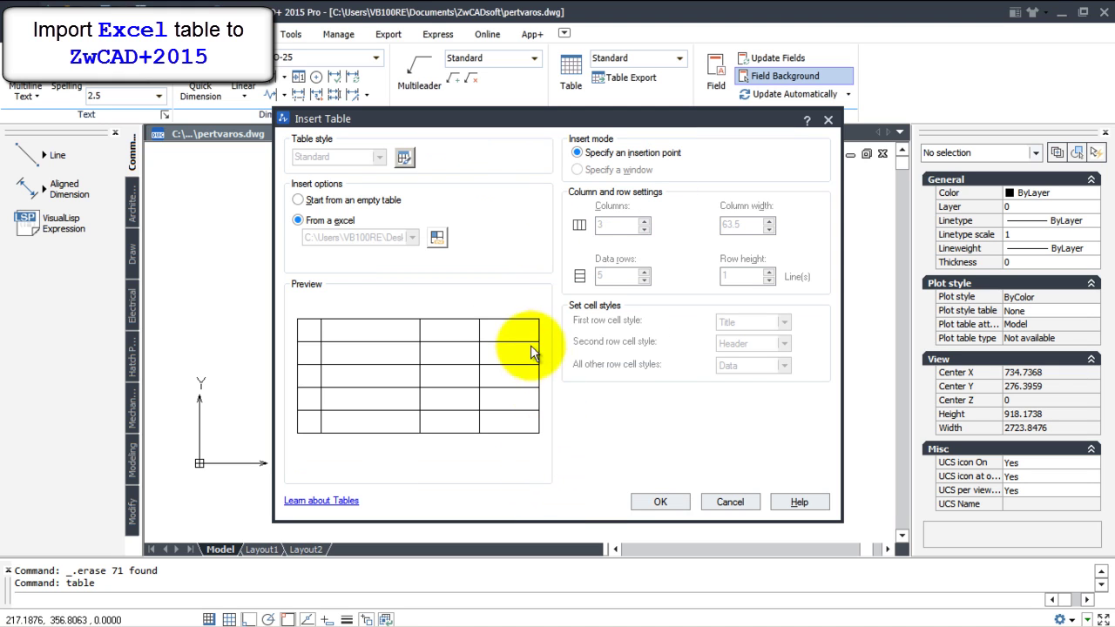
# Insert the Building specifications table at a point in the drawing and zoom in on it.
pyautogui.click(659, 502)
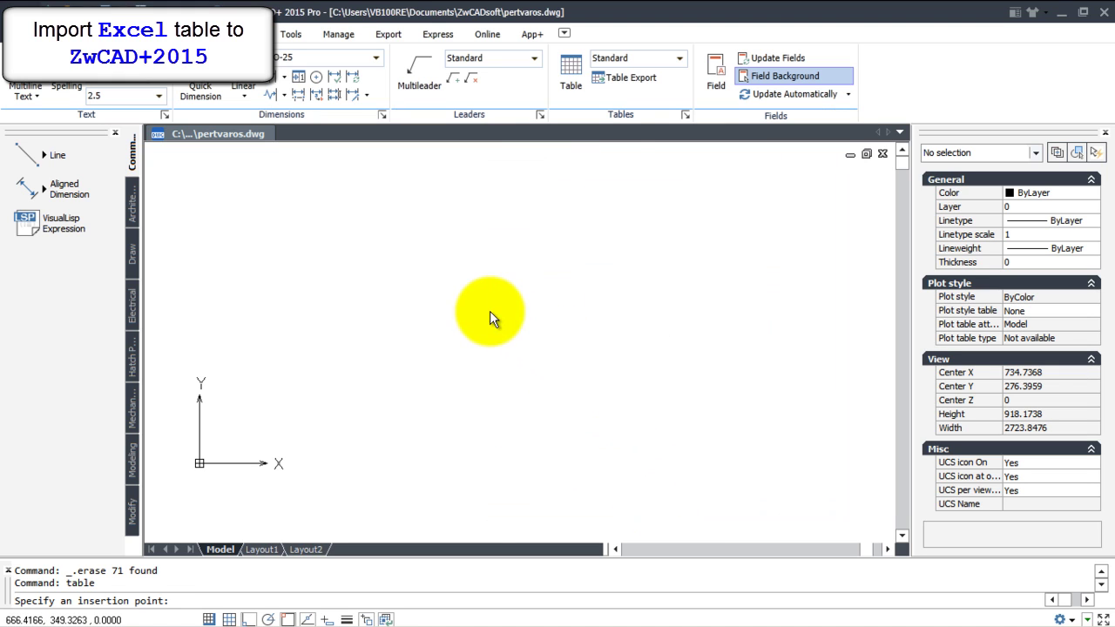
pyautogui.click(497, 311)
pyautogui.scroll(4, 510, 323)
pyautogui.scroll(5, 510, 318)
pyautogui.scroll(1, 518, 316)
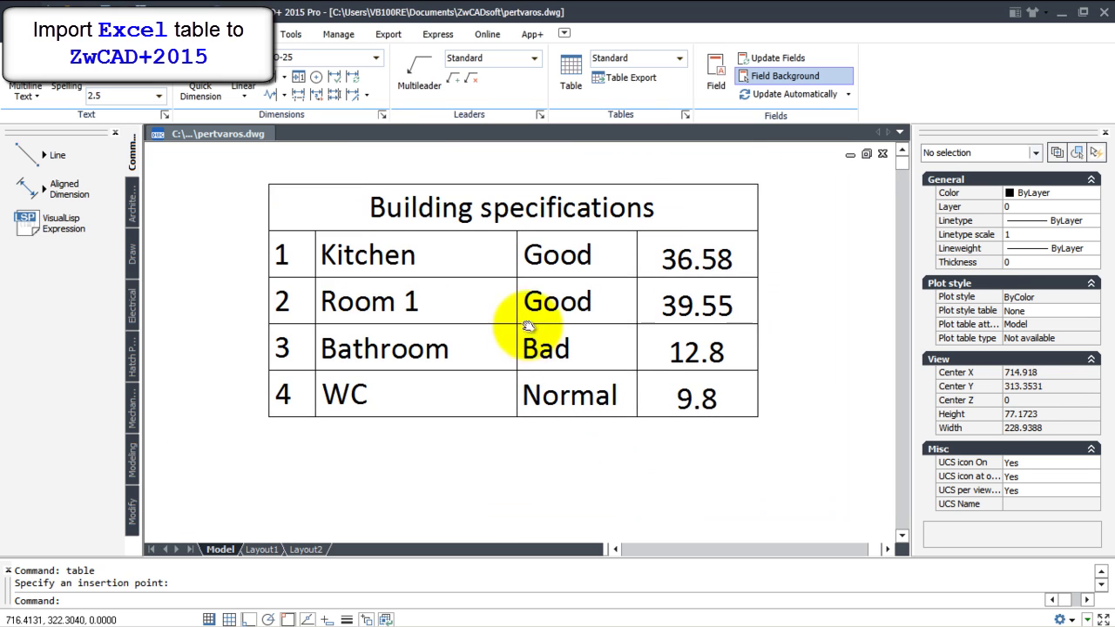
pyautogui.scroll(1, 526, 345)
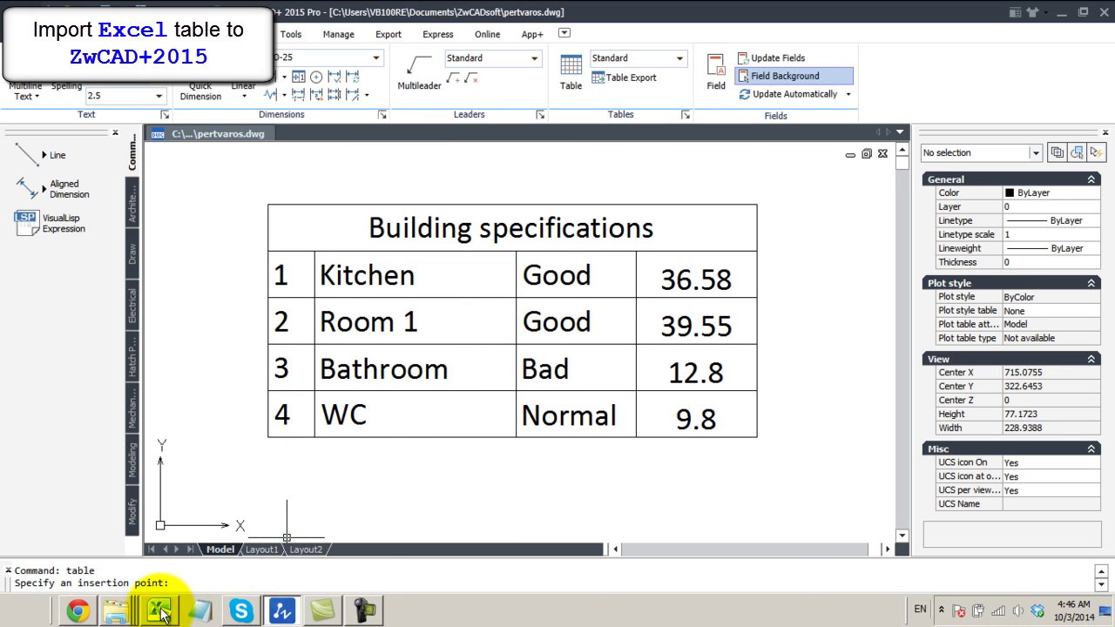
pyautogui.click(159, 607)
pyautogui.click(281, 609)
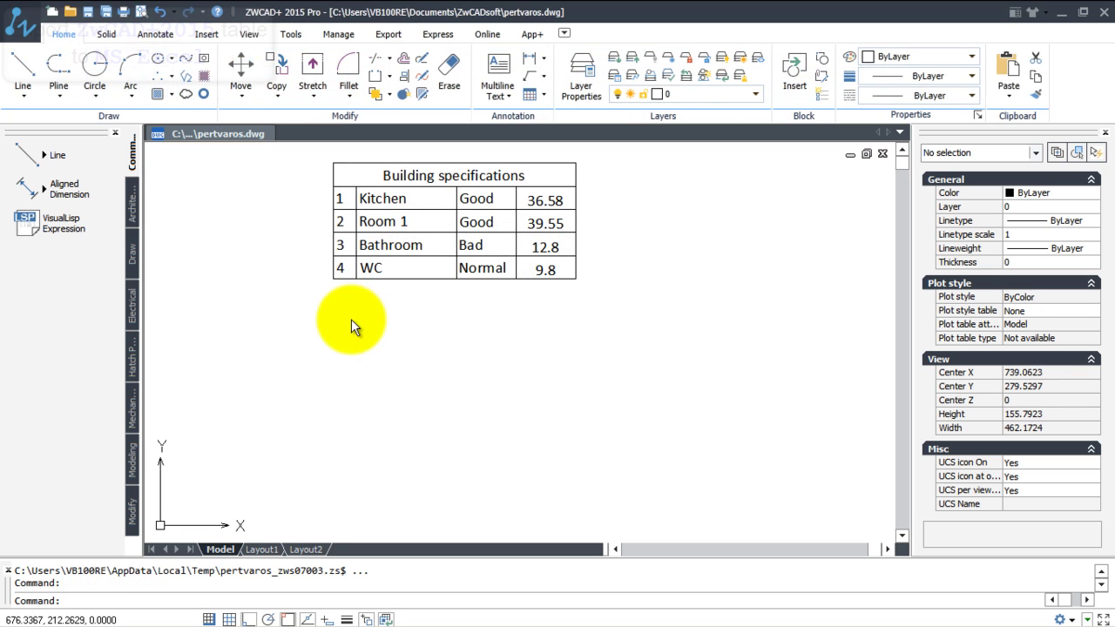
pyautogui.click(320, 349)
# Export the table's data as Table_1.csv and locate it in the Excel_ZwCAD folder.
pyautogui.click(340, 333)
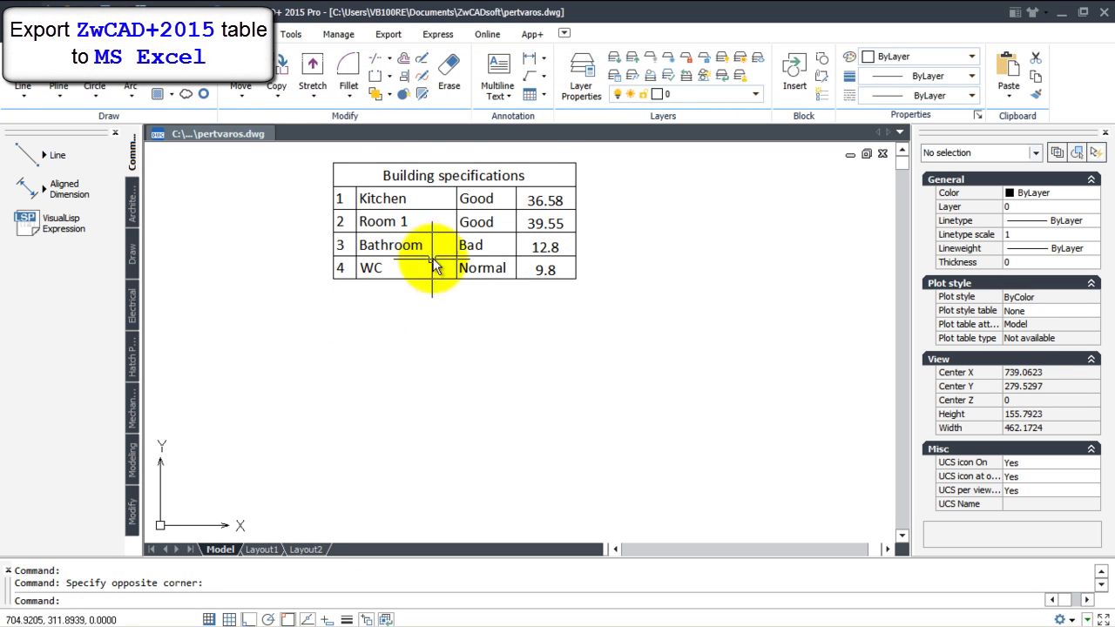
pyautogui.scroll(3, 435, 231)
pyautogui.moveTo(671, 347); pyautogui.dragTo(642, 359)
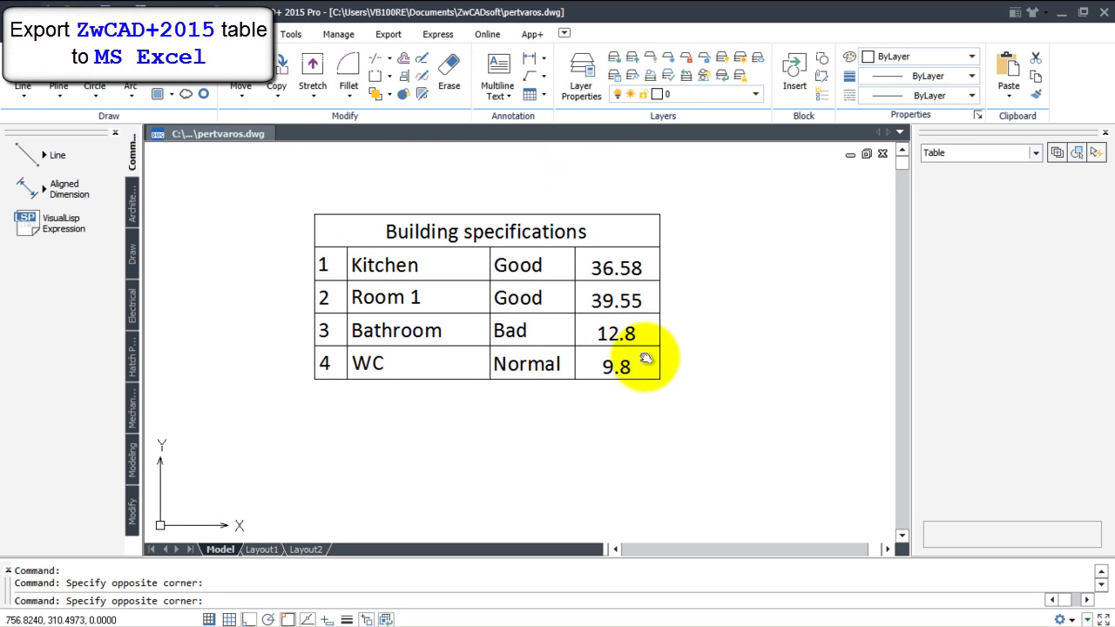
pyautogui.rightClick(599, 353)
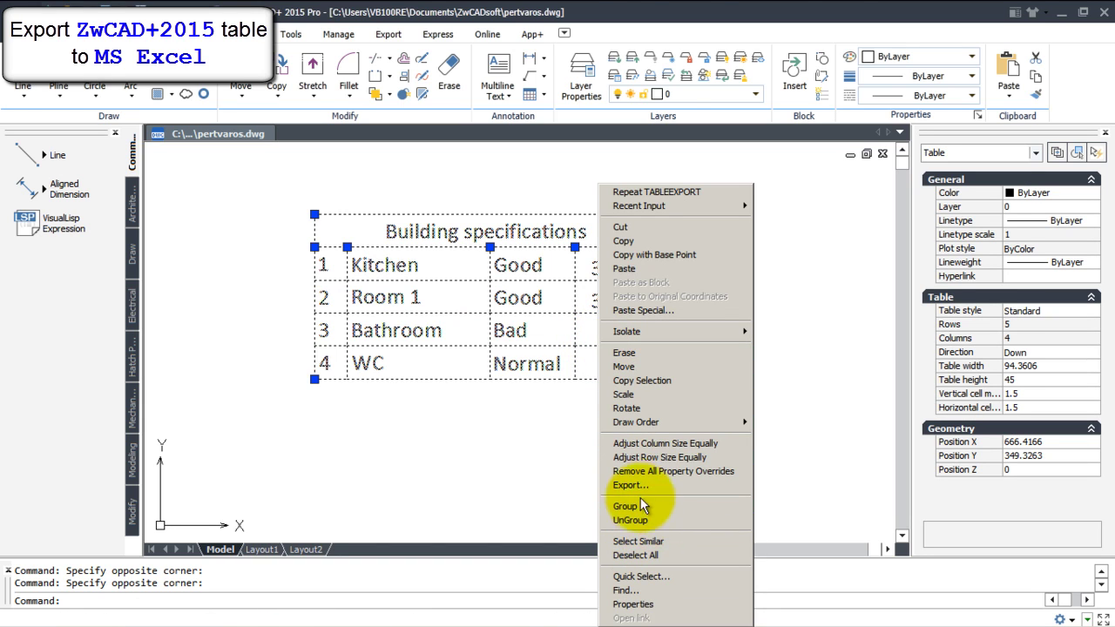
pyautogui.click(638, 485)
pyautogui.click(525, 420)
pyautogui.click(742, 424)
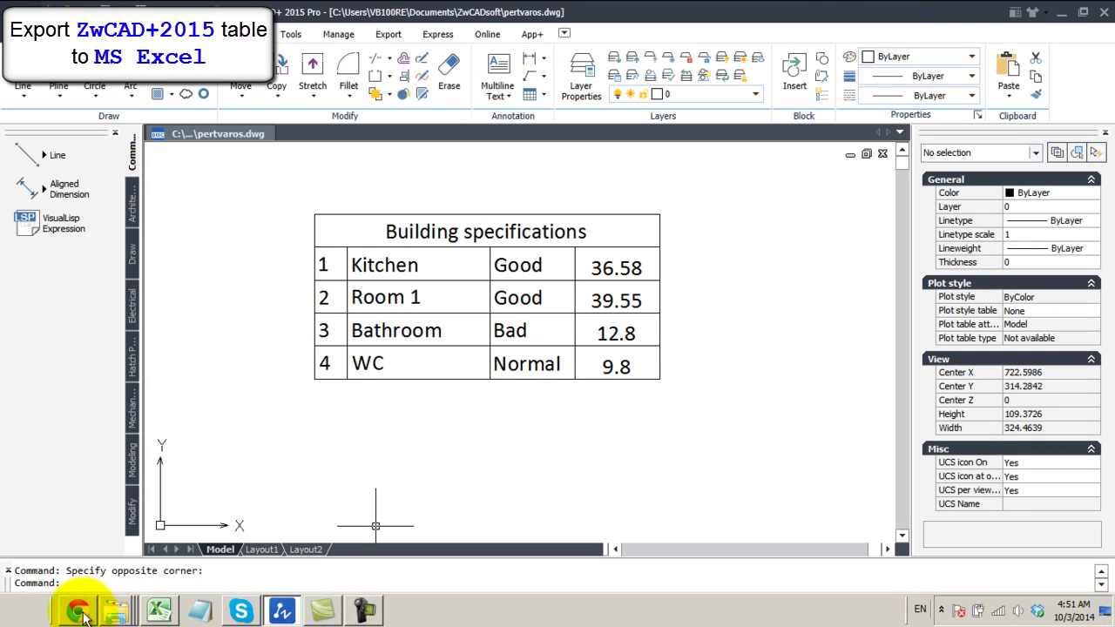
pyautogui.click(118, 593)
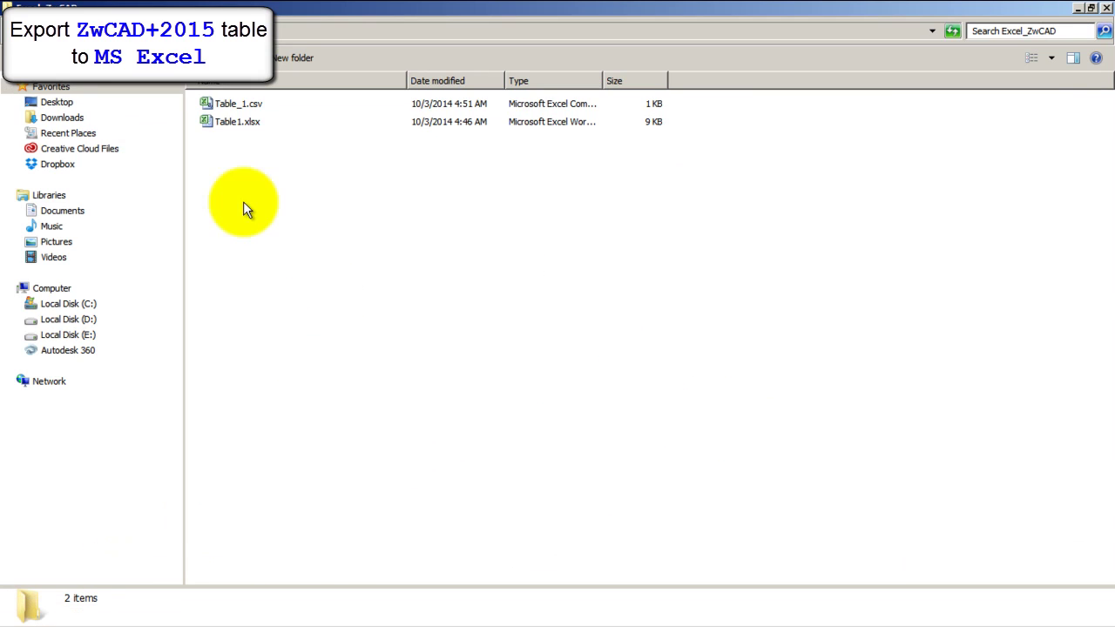
pyautogui.click(239, 105)
# Open Table_1.csv in Excel, then merge and centre the title across A1:D1 and make it bold.
pyautogui.doubleClick(239, 109)
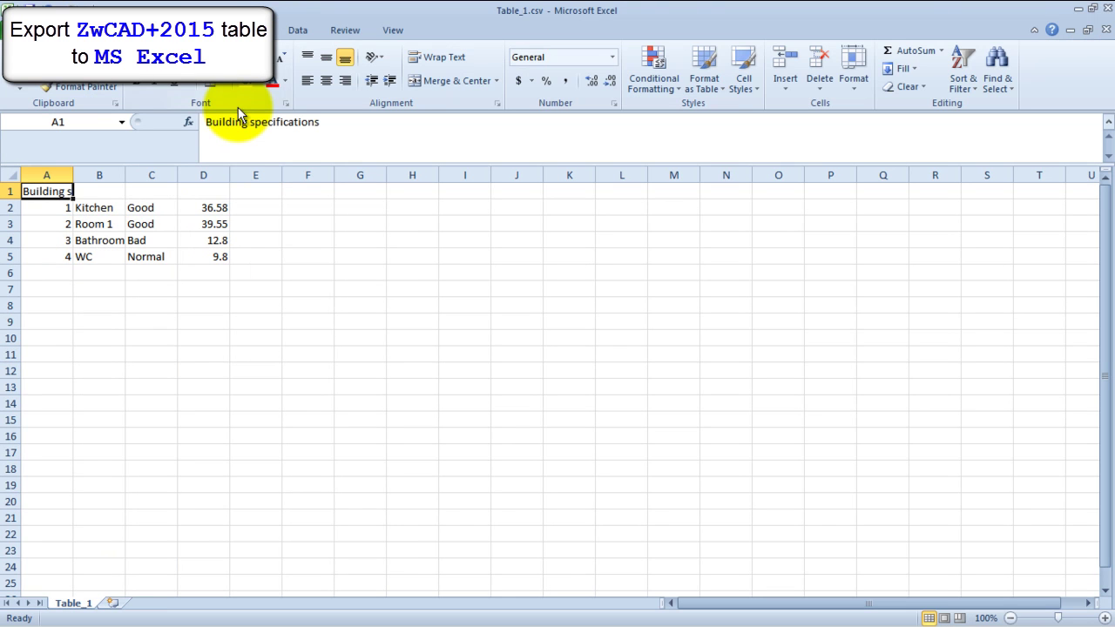
pyautogui.click(200, 194)
pyautogui.moveTo(200, 193); pyautogui.dragTo(49, 191)
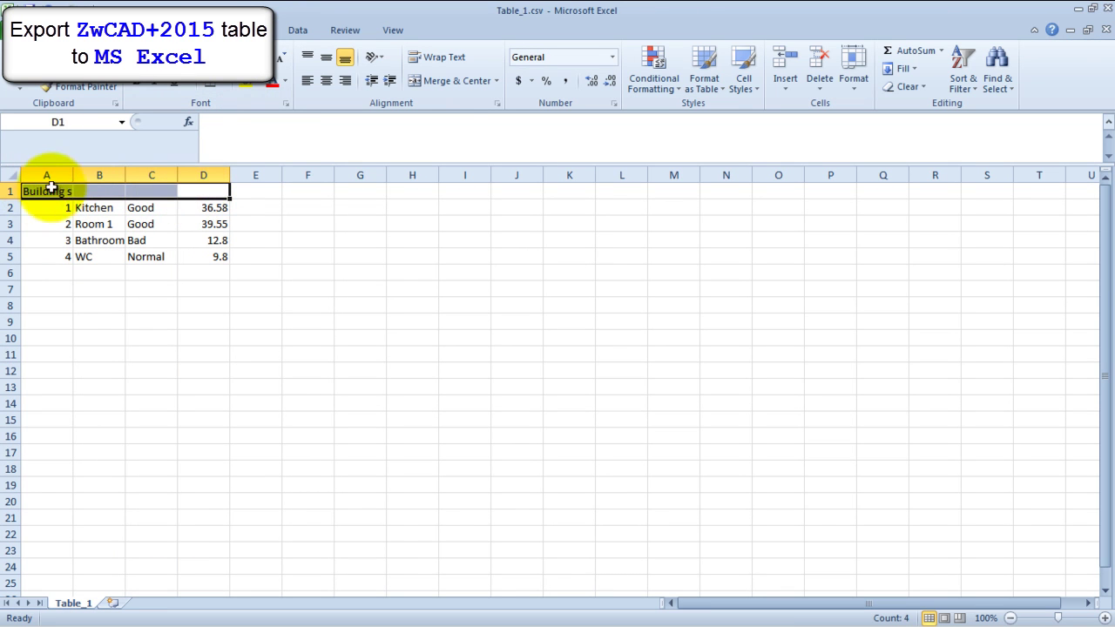
pyautogui.click(453, 80)
pyautogui.click(526, 375)
pyautogui.click(300, 291)
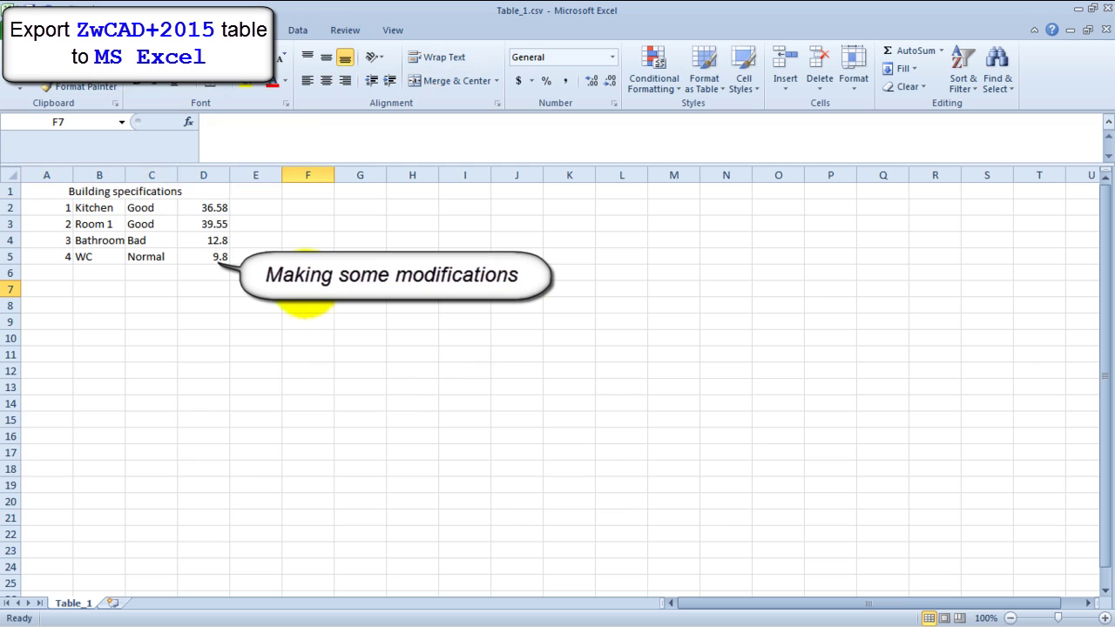
pyautogui.click(150, 189)
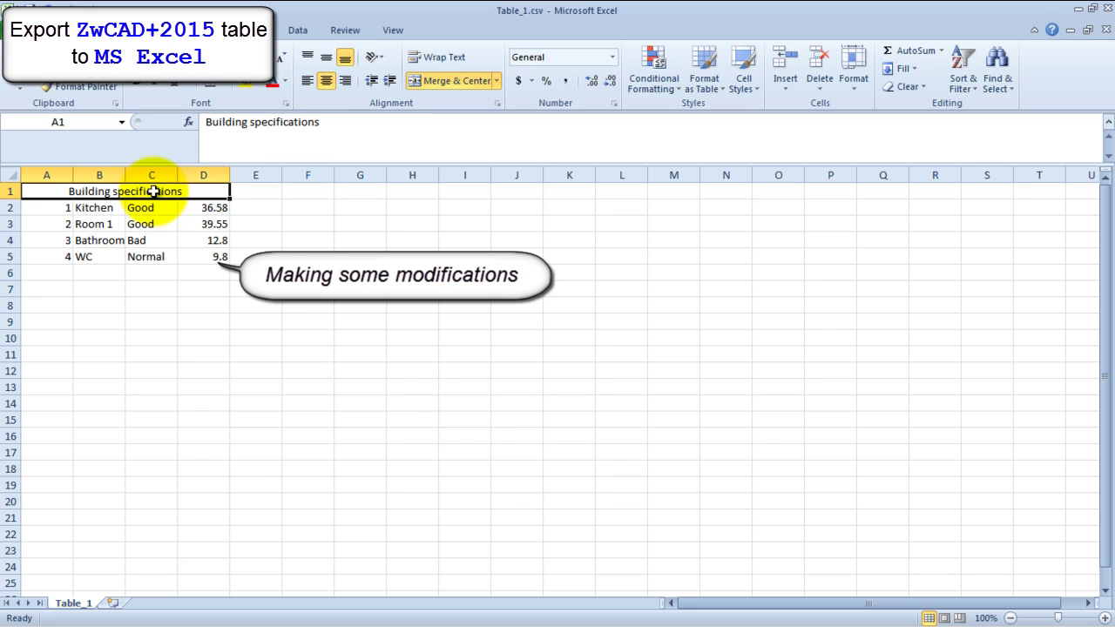
pyautogui.hotkey('ctrl', 'b')
# Centre the ratings in cells C2:C5.
pyautogui.click(251, 256)
pyautogui.moveTo(157, 208); pyautogui.dragTo(158, 258)
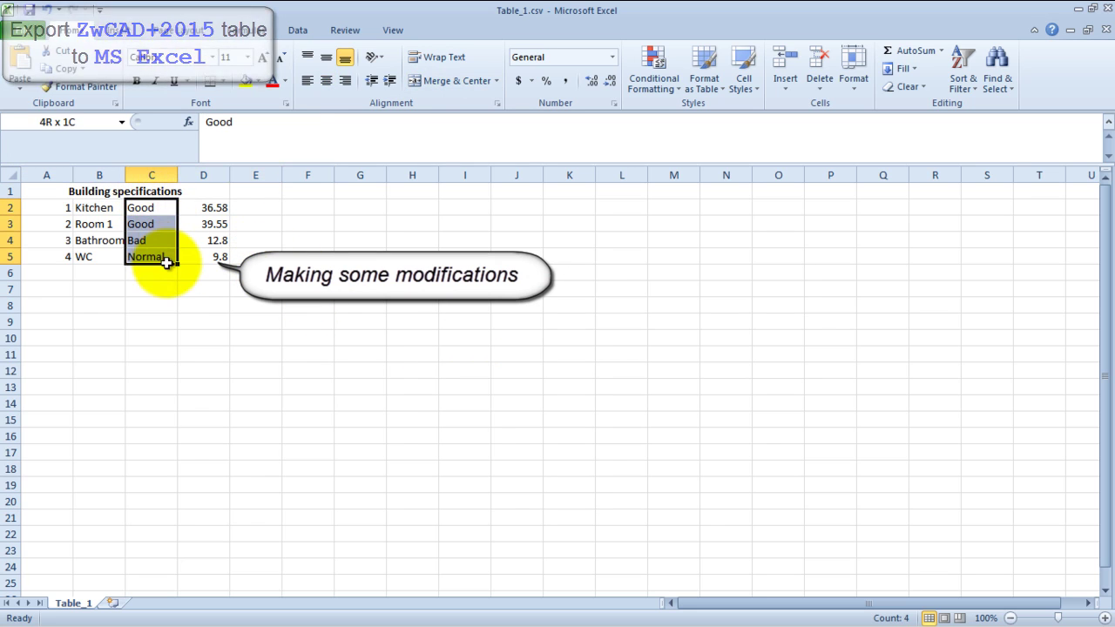
pyautogui.click(326, 80)
pyautogui.click(359, 240)
# Widen columns C and B so entries like Bathroom fit.
pyautogui.moveTo(178, 175); pyautogui.dragTo(218, 175)
pyautogui.moveTo(127, 175); pyautogui.dragTo(157, 177)
pyautogui.click(279, 290)
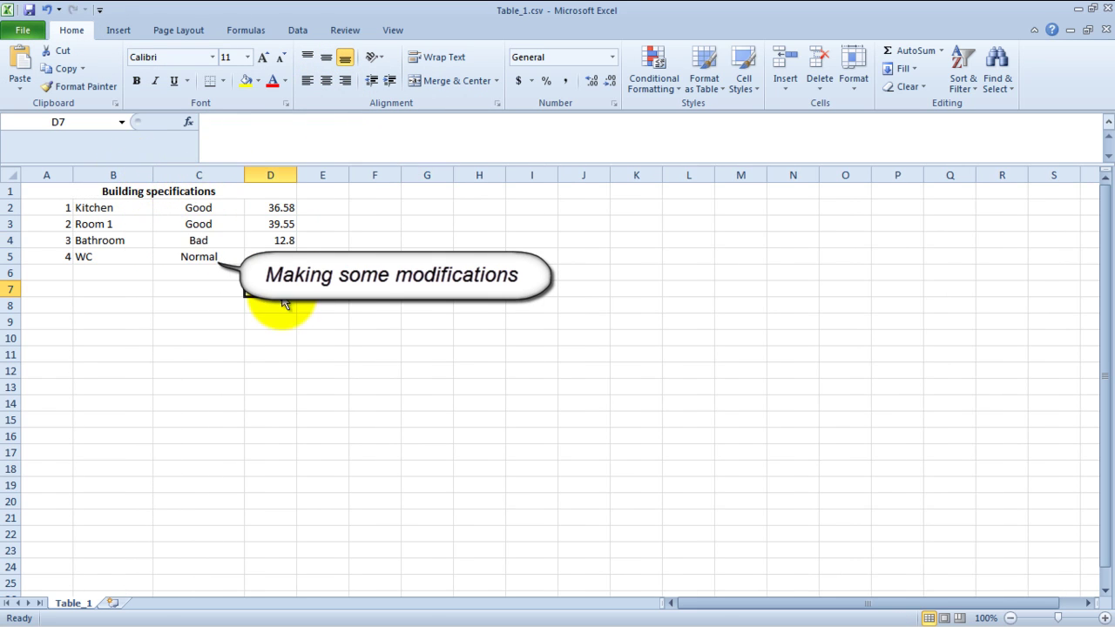
pyautogui.click(23, 30)
pyautogui.click(48, 79)
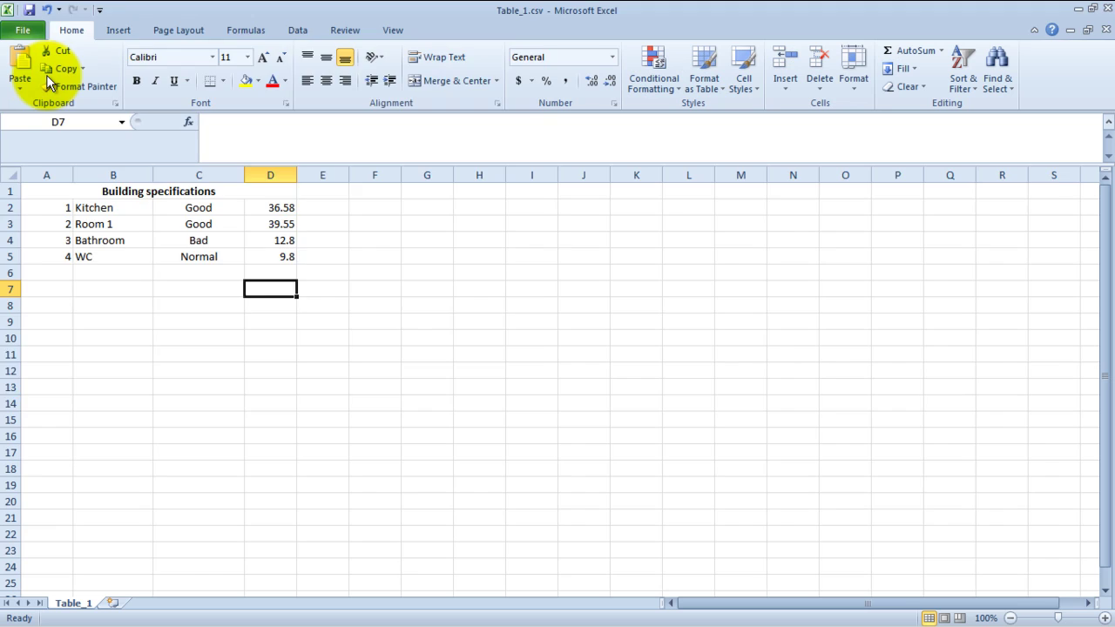
# Save the workbook as Excel 97-2003 Workbook (*.xls) with the name Table_2.xls.
pyautogui.click(683, 426)
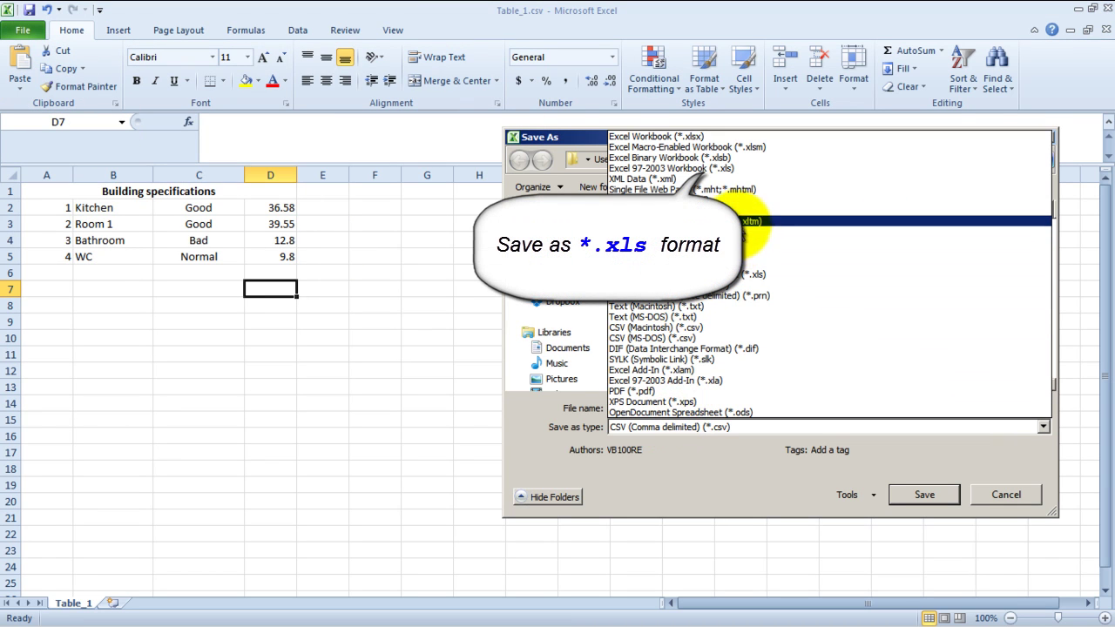
pyautogui.click(734, 169)
pyautogui.click(645, 408)
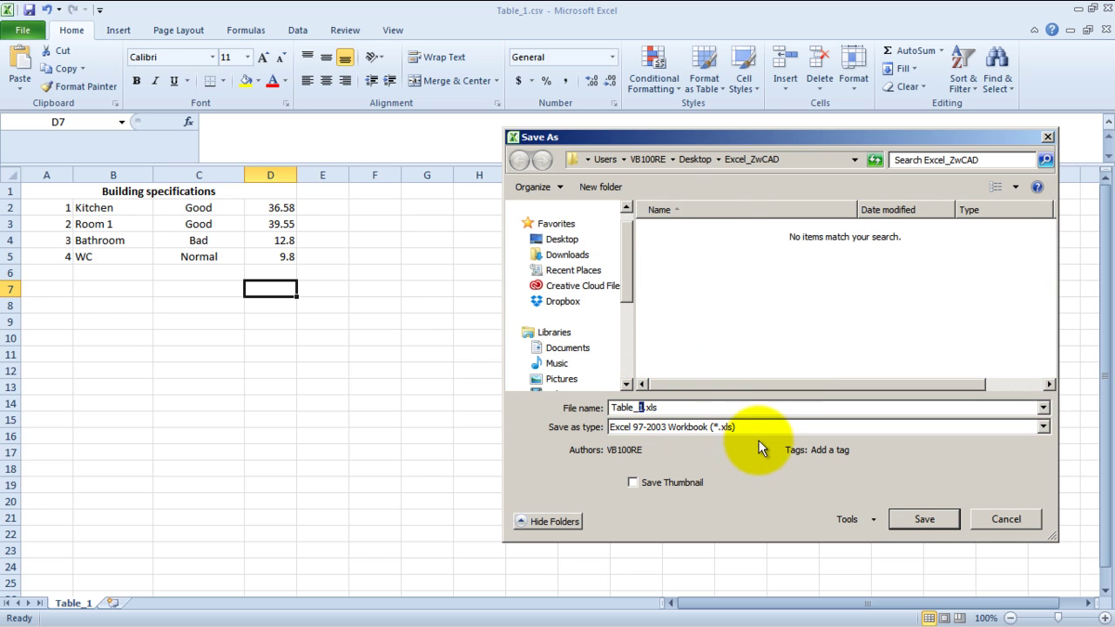
pyautogui.press('BackSpace')
pyautogui.write('2')
pyautogui.click(906, 520)
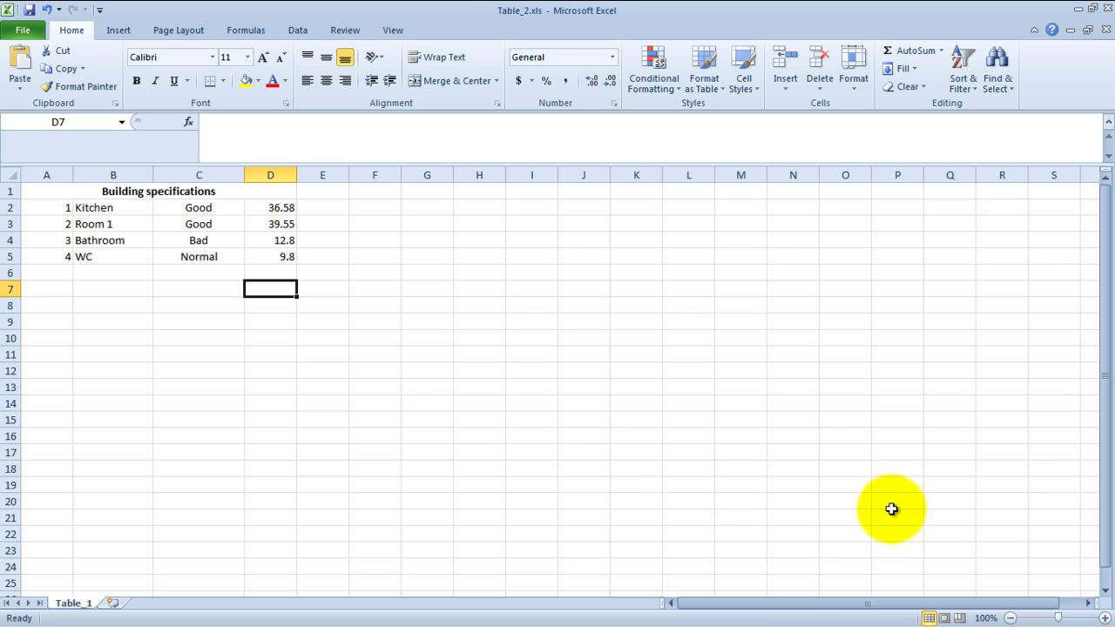
# In ZWCAD, run the TABLE command and choose to build the table from an Excel file.
pyautogui.click(319, 609)
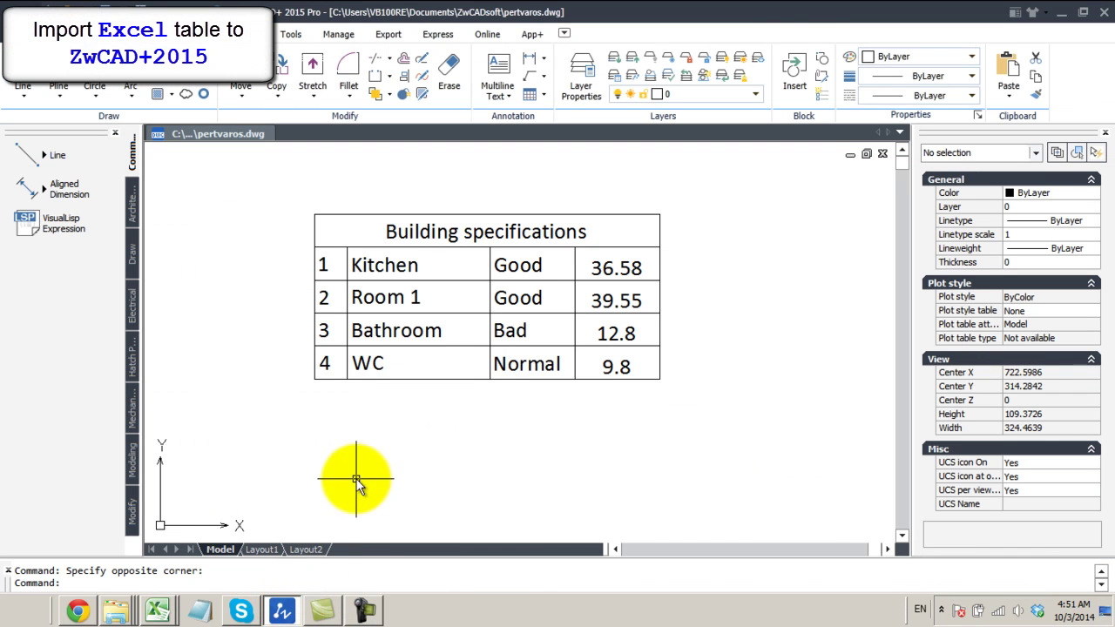
pyautogui.write('tabl')
pyautogui.press('Return')
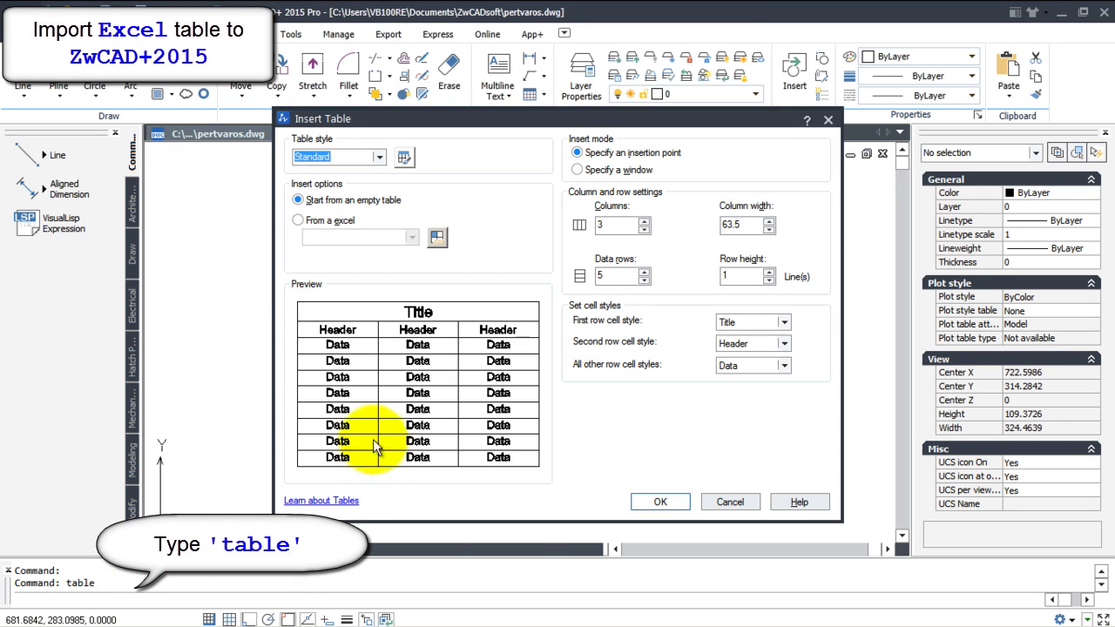
pyautogui.click(324, 222)
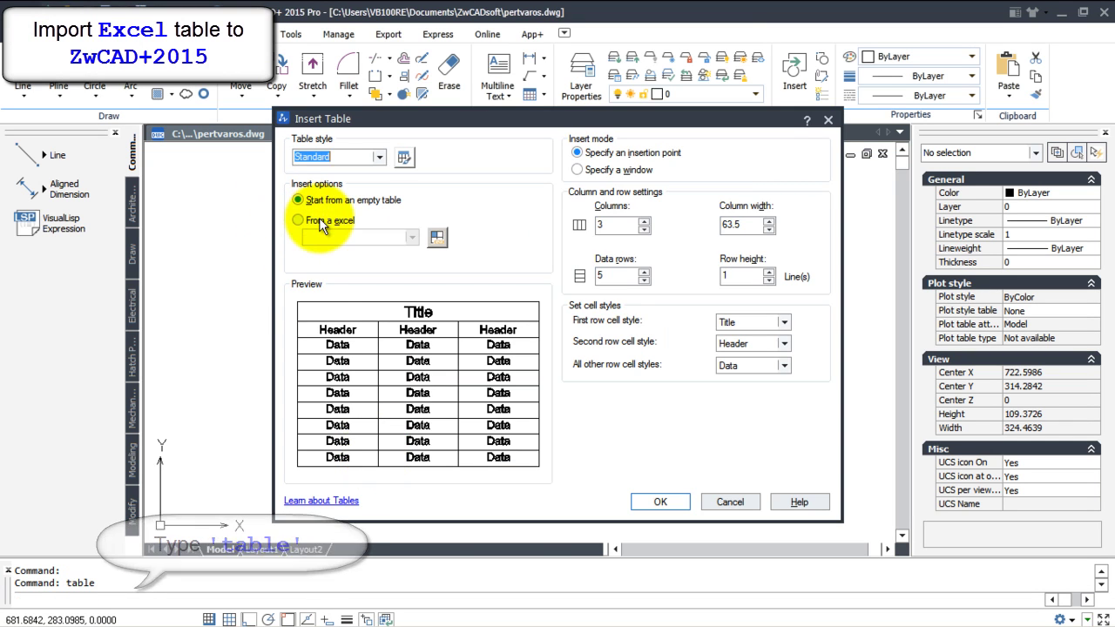
# Select Table_2.xls as the Excel source and confirm the import settings.
pyautogui.click(437, 237)
pyautogui.click(663, 202)
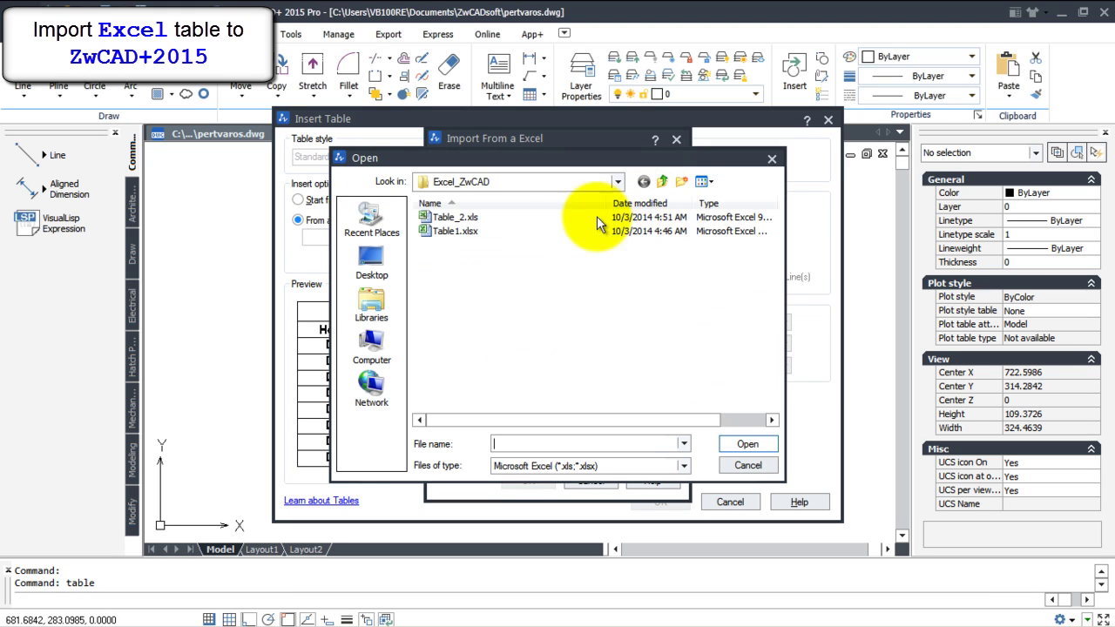
pyautogui.click(455, 218)
pyautogui.click(742, 443)
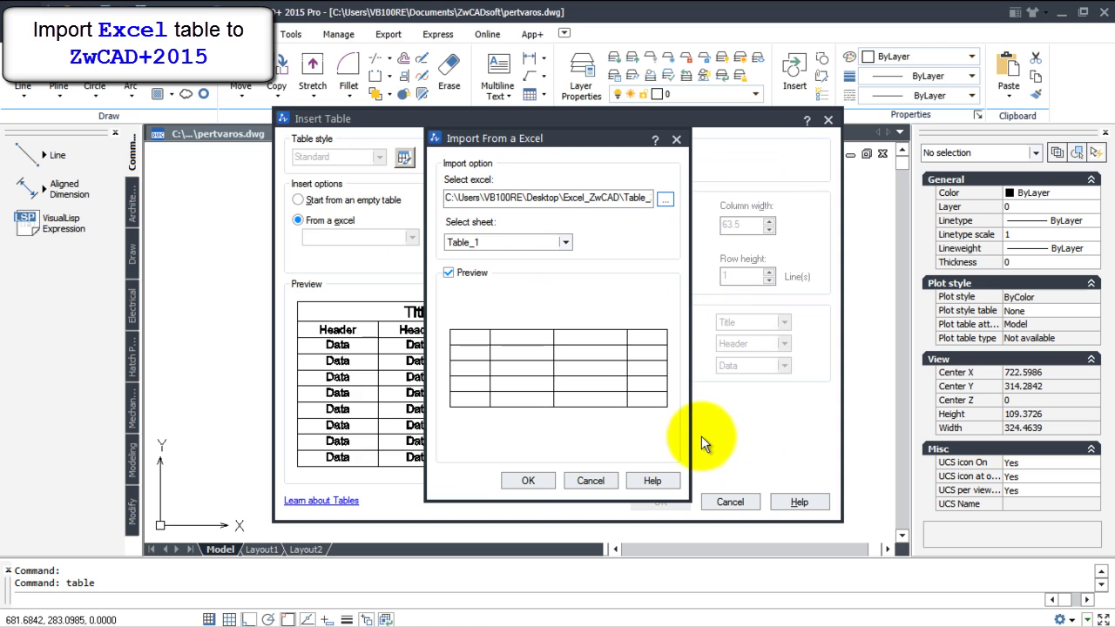
pyautogui.click(520, 481)
# Place the Table_2.xls table below the original one, then zoom and pan to inspect it.
pyautogui.click(657, 500)
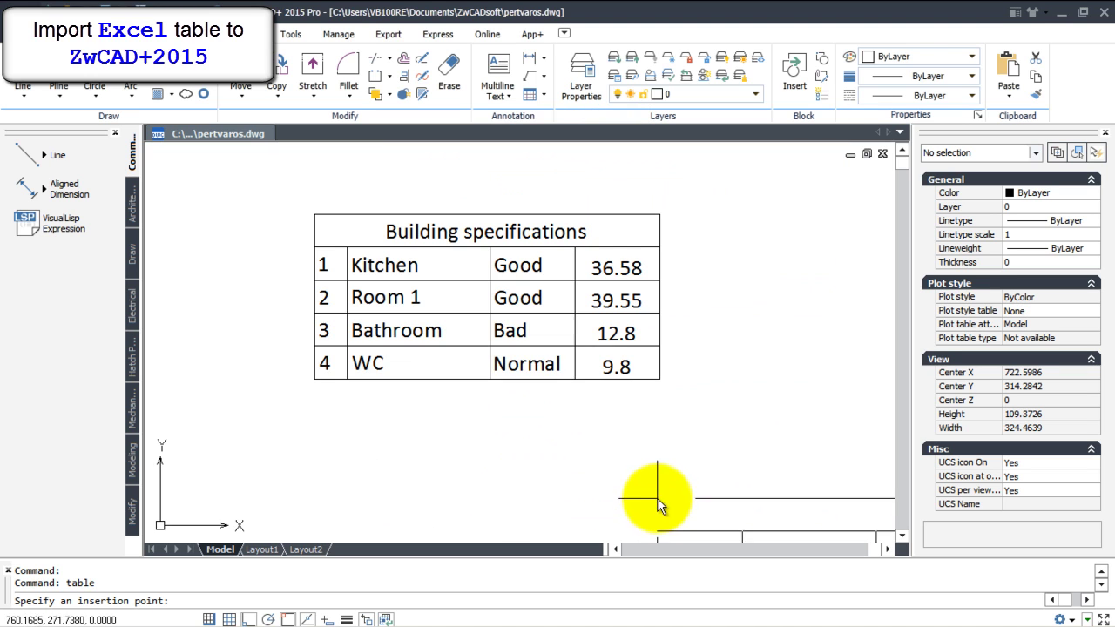
pyautogui.moveTo(470, 392); pyautogui.dragTo(458, 241, button='middle')
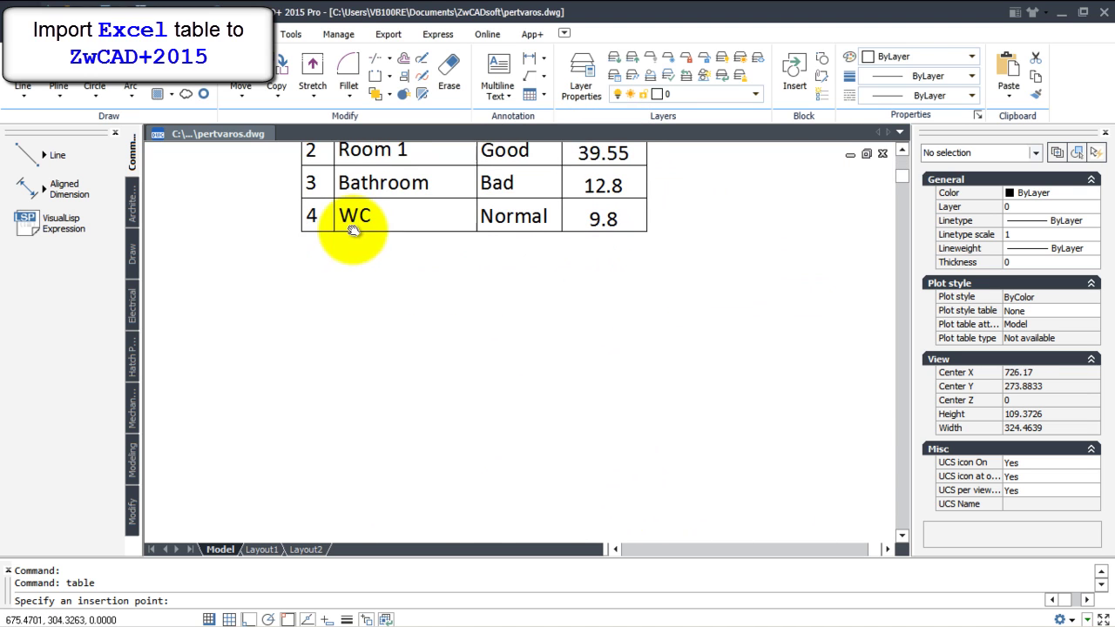
pyautogui.click(299, 251)
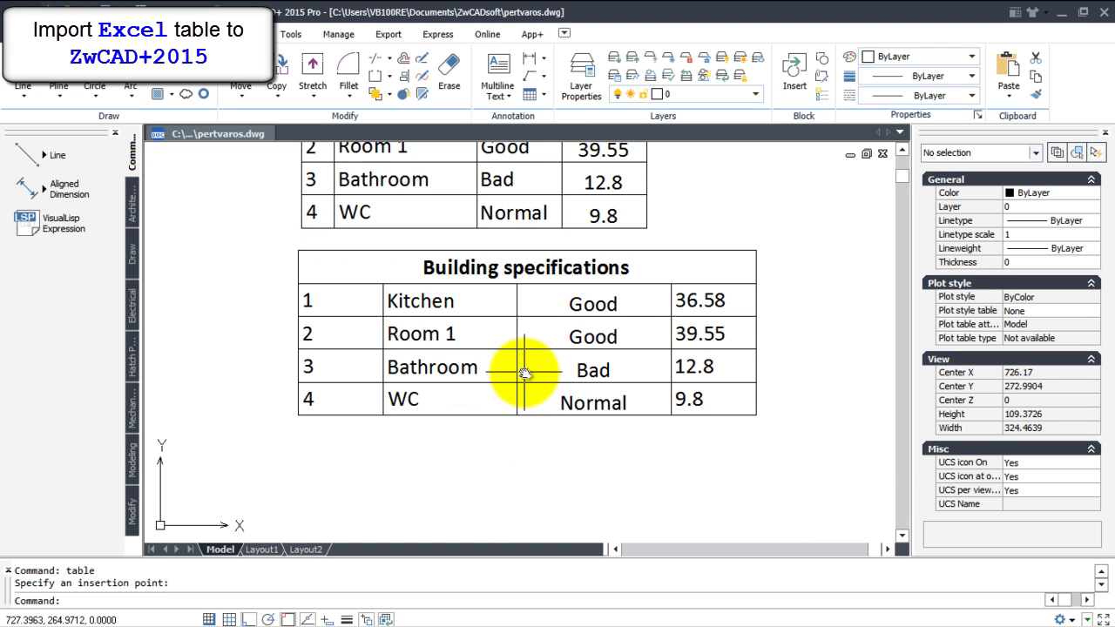
pyautogui.scroll(-1, 523, 373)
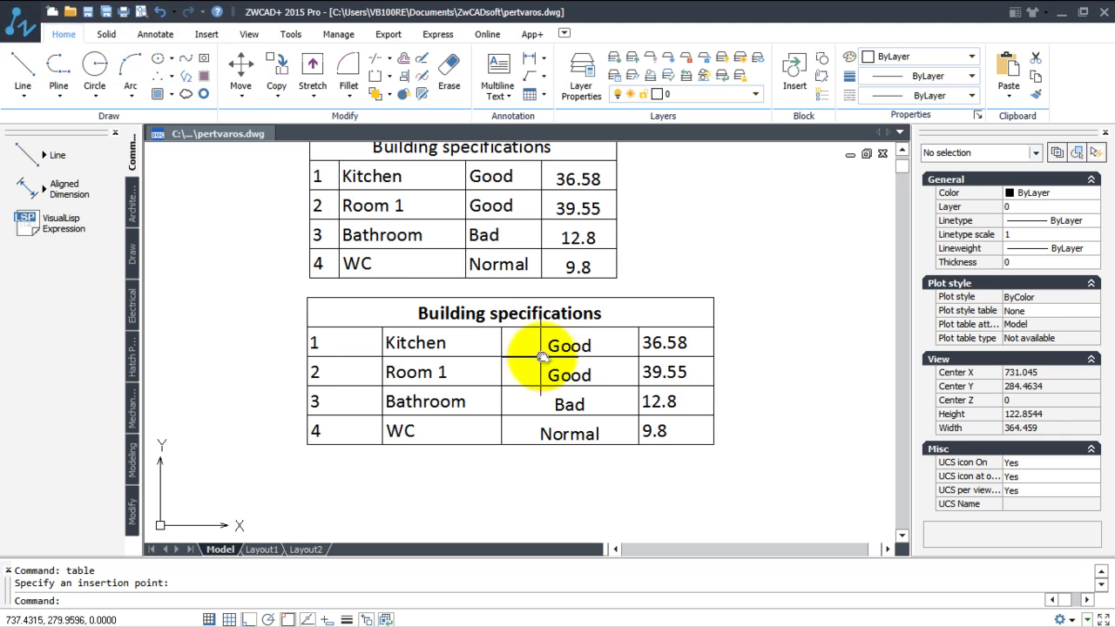
pyautogui.moveTo(540, 357); pyautogui.dragTo(477, 316, button='middle')
pyautogui.click(493, 277)
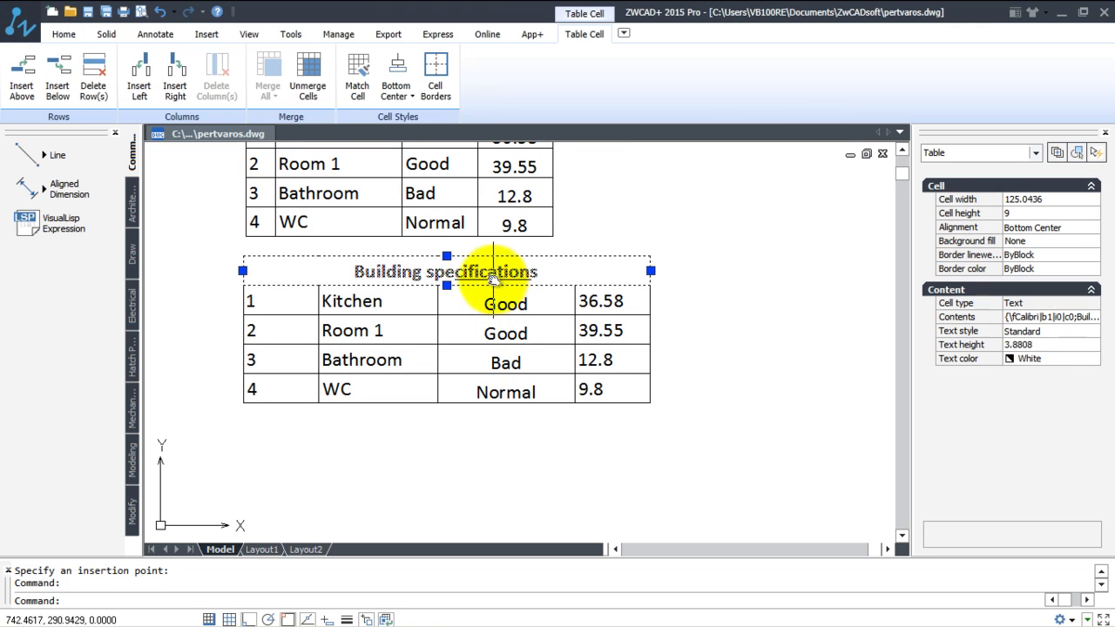
pyautogui.click(686, 251)
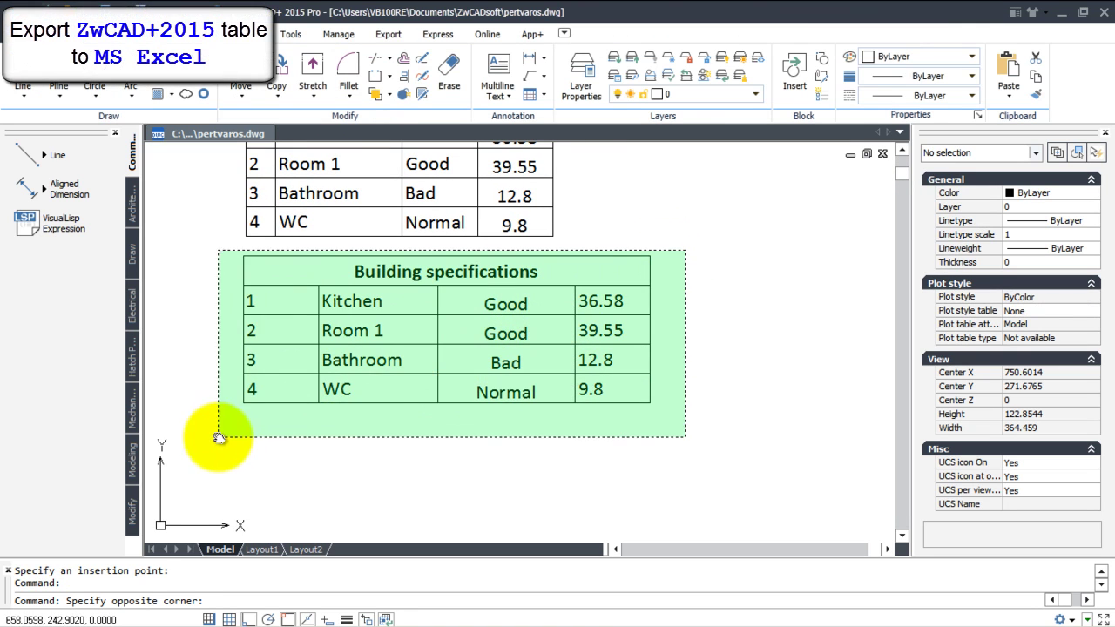
# Export the new table's data as Table_3.csv and open the Excel_ZwCAD folder.
pyautogui.click(219, 437)
pyautogui.rightClick(305, 388)
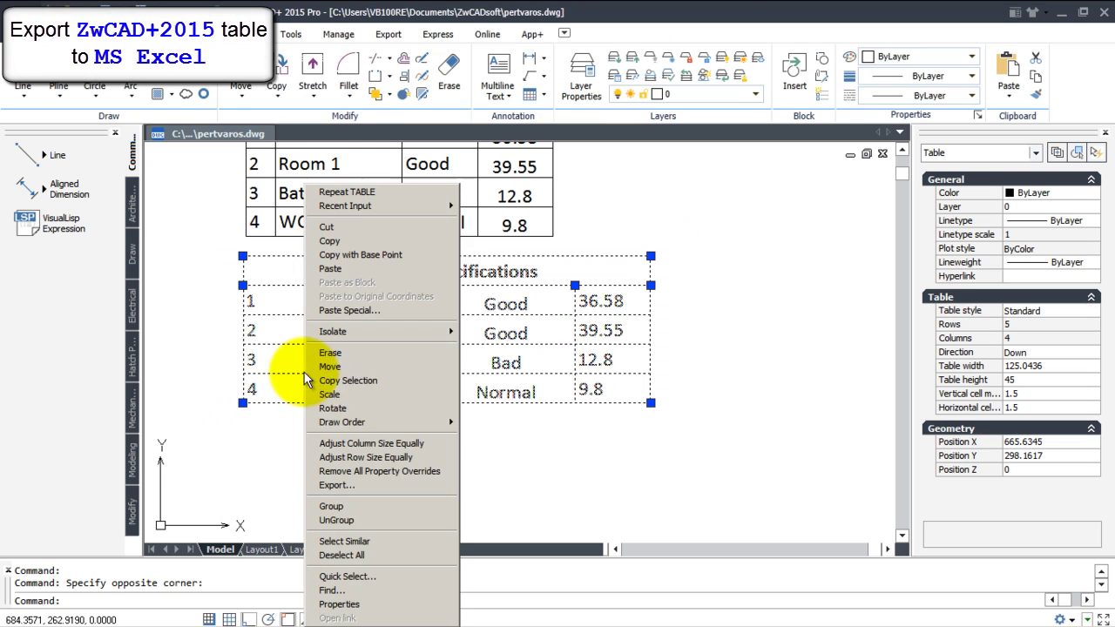
pyautogui.click(352, 485)
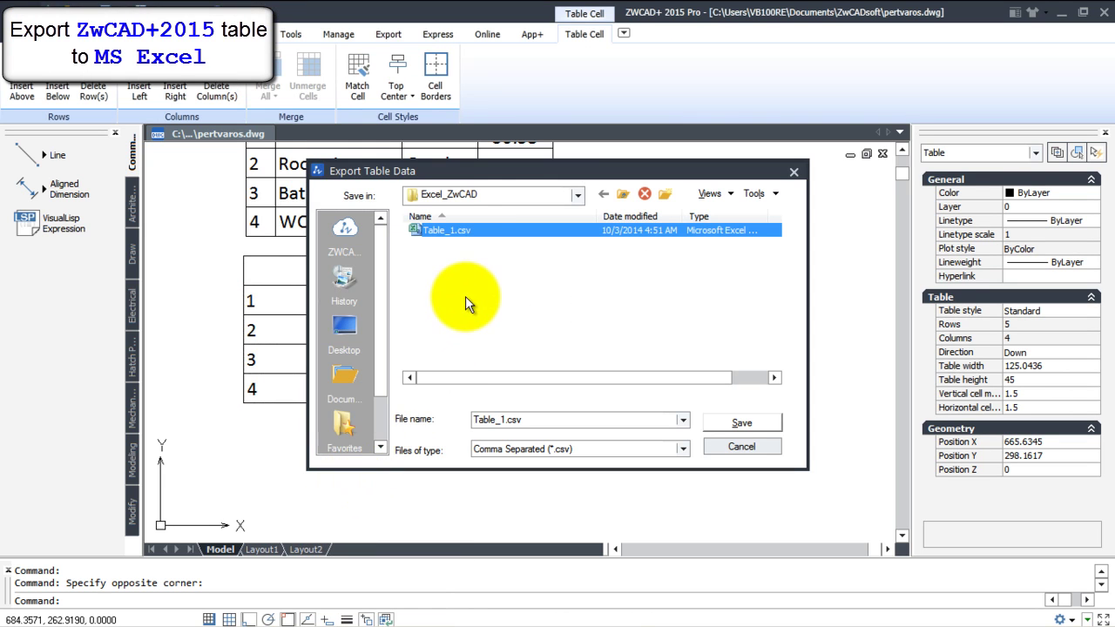
pyautogui.click(500, 419)
pyautogui.write('3')
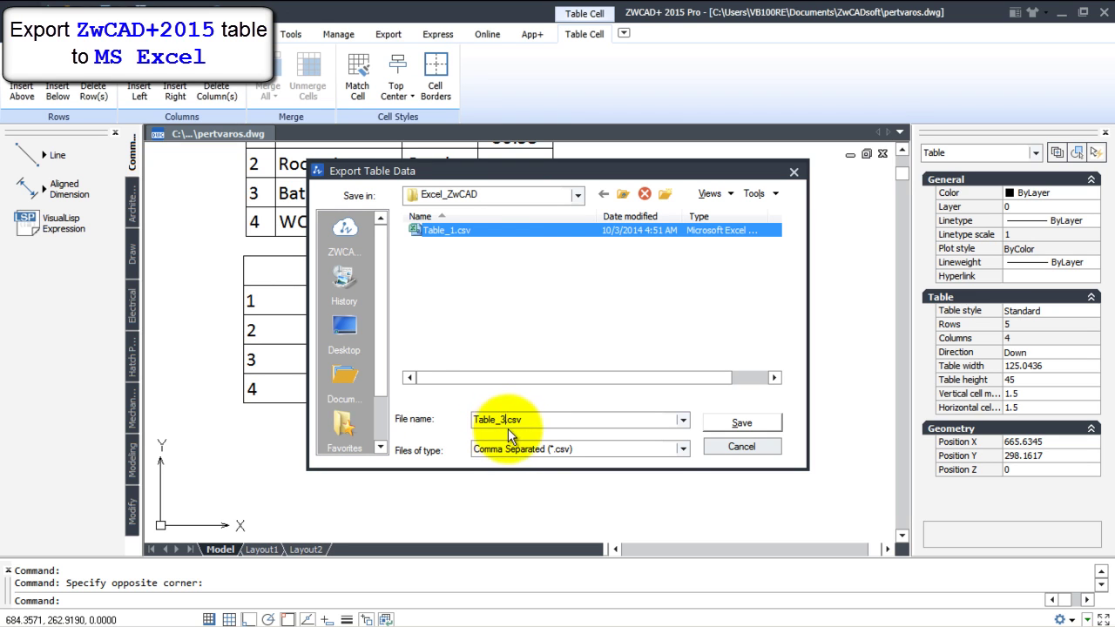
pyautogui.click(736, 423)
pyautogui.moveTo(280, 617)
pyautogui.click(117, 604)
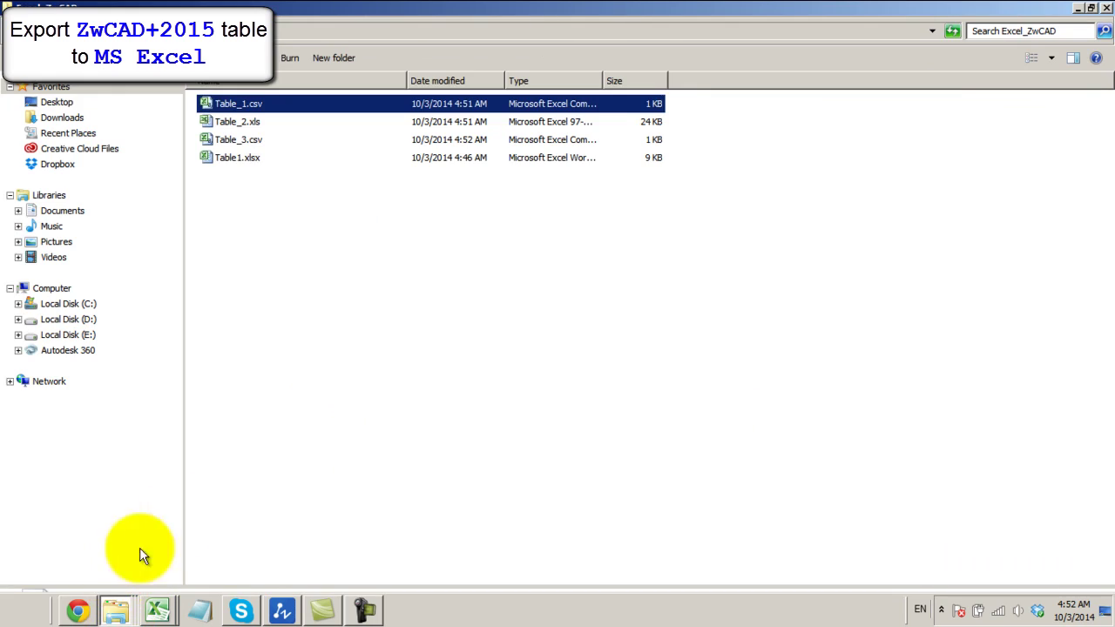
# Open Table_3.csv in Excel, merge and centre the title across A1:D1, and bold it.
pyautogui.doubleClick(232, 142)
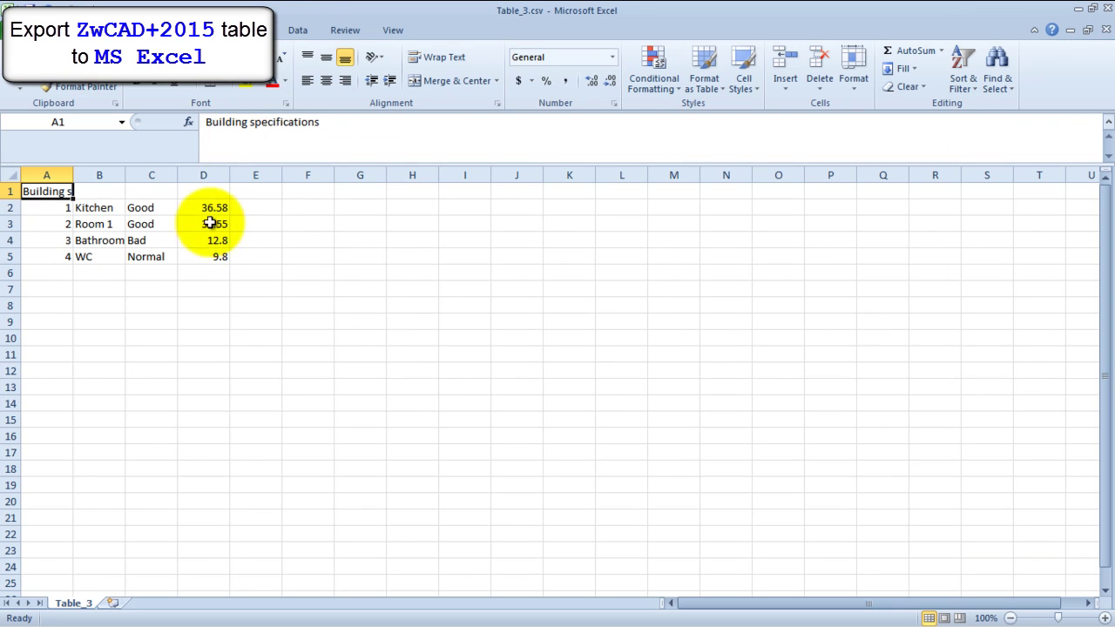
pyautogui.moveTo(204, 191); pyautogui.dragTo(39, 191)
pyautogui.click(430, 83)
pyautogui.click(528, 373)
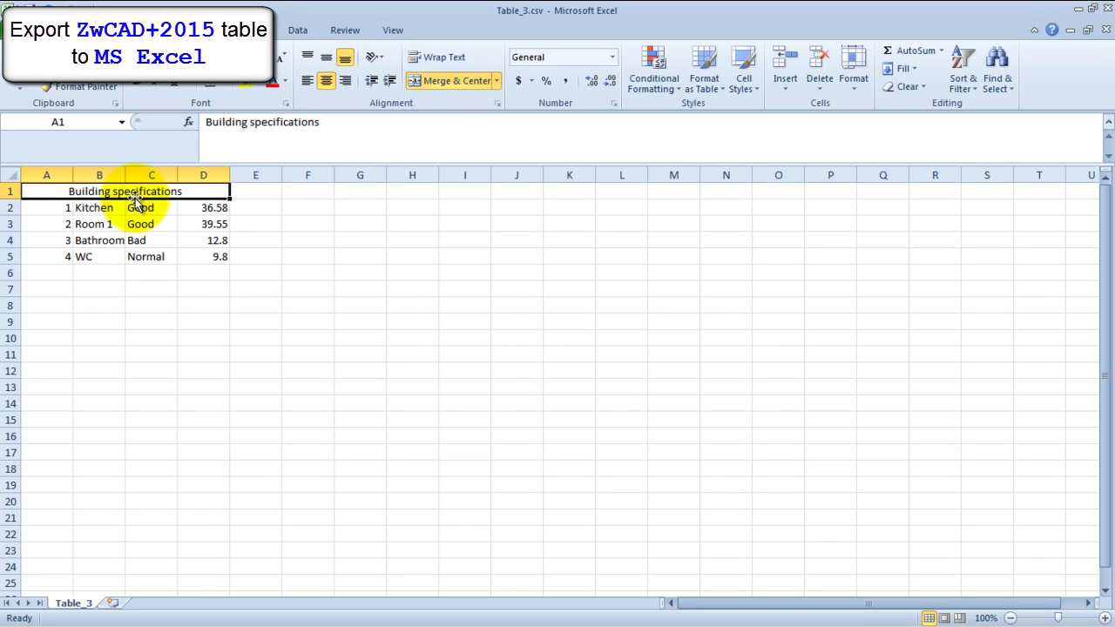
pyautogui.hotkey('ctrl', 'b')
# Italicise the ratings in cells C2:C5.
pyautogui.moveTo(142, 209); pyautogui.dragTo(148, 256)
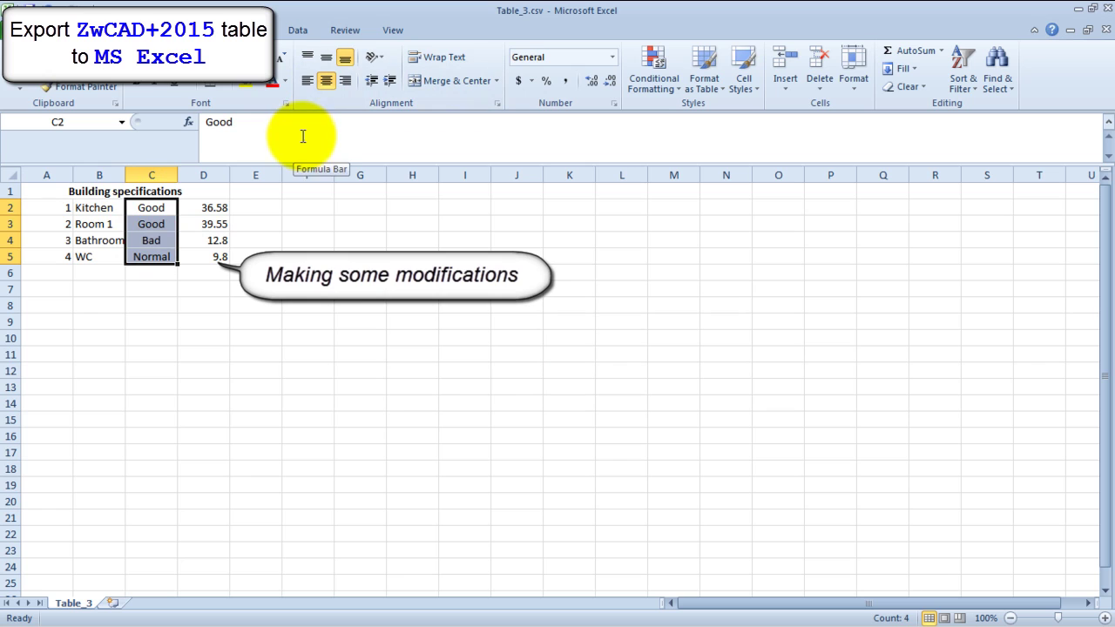
pyautogui.hotkey('ctrl', 'i')
pyautogui.click(344, 224)
# Change the Kitchen area in cell D2 to 49.76.
pyautogui.doubleClick(207, 207)
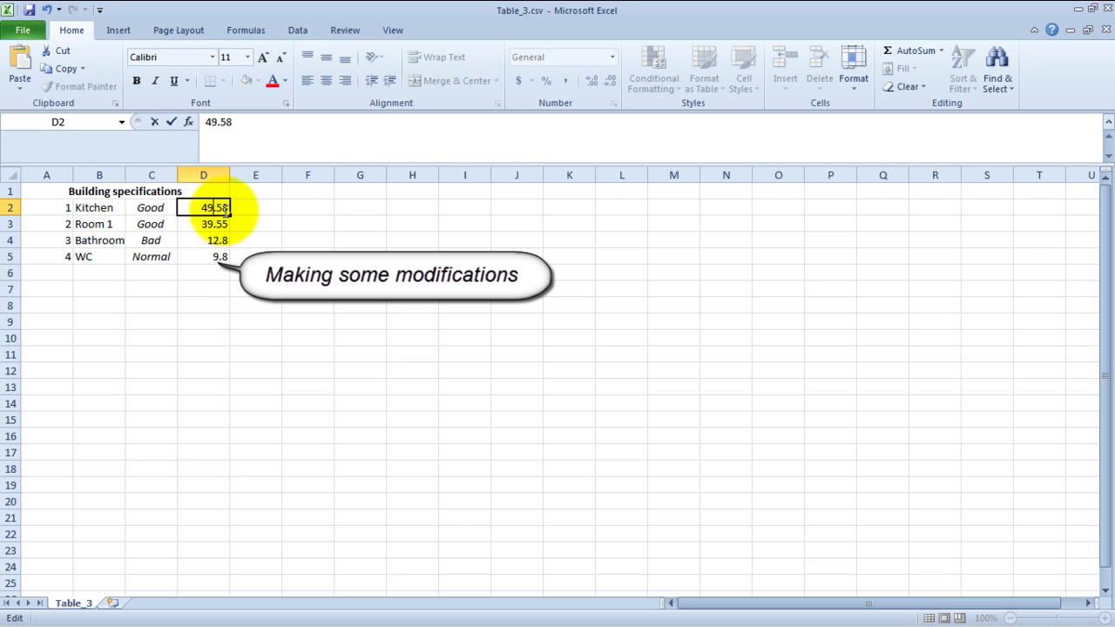
pyautogui.press('BackSpace')
pyautogui.write('7')
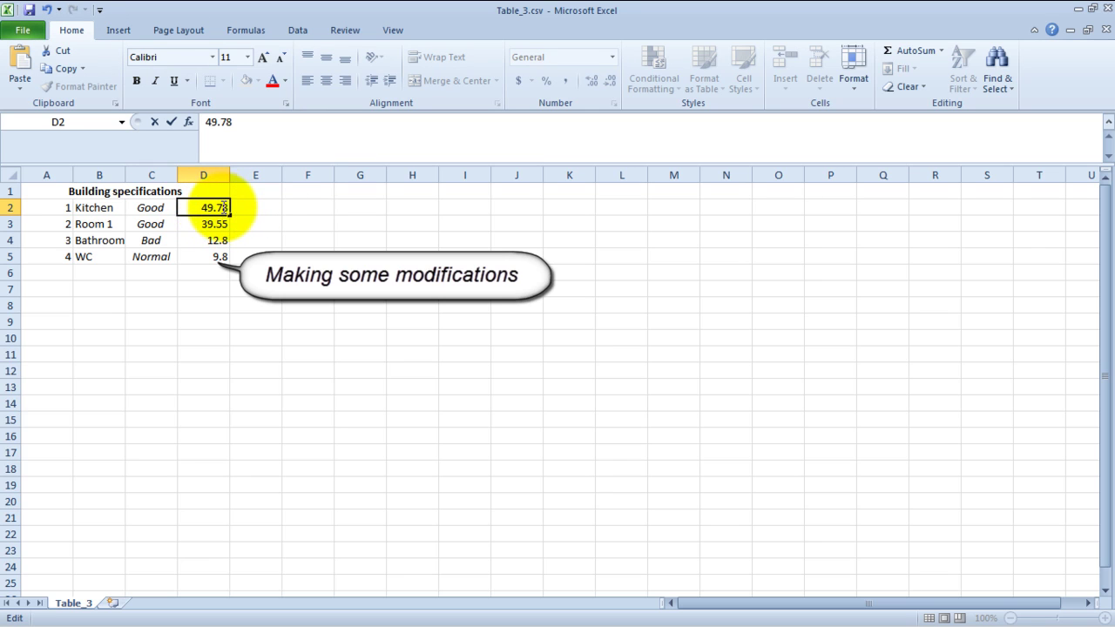
pyautogui.click(288, 241)
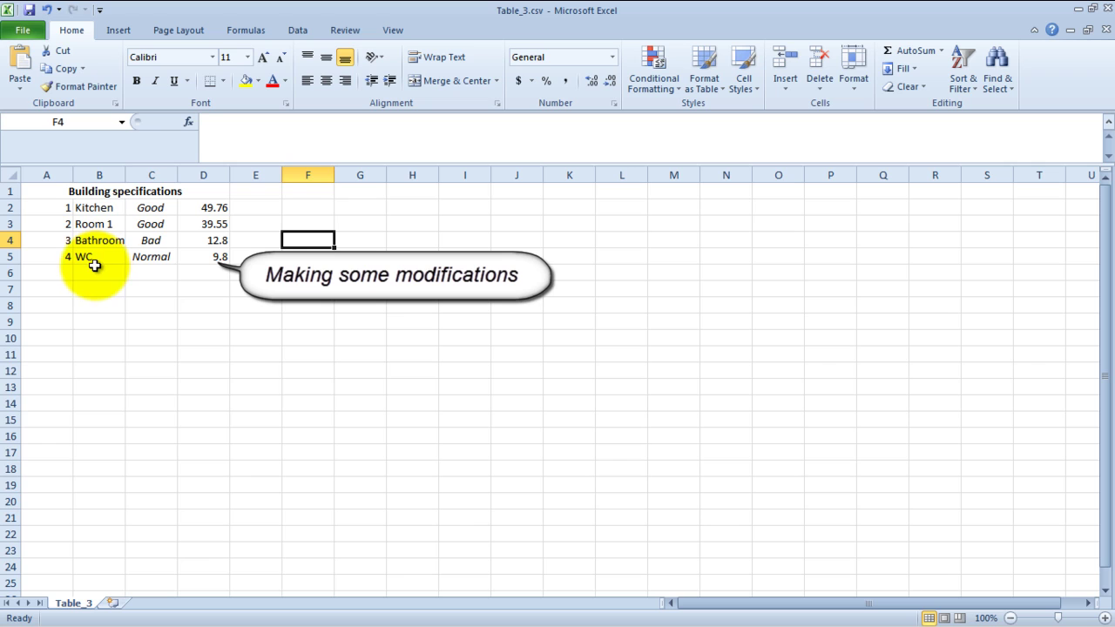
# Fill row 6 with 5, Room 2, Bad and 12.44.
pyautogui.click(65, 263)
pyautogui.write('5')
pyautogui.press('Return')
pyautogui.click(94, 272)
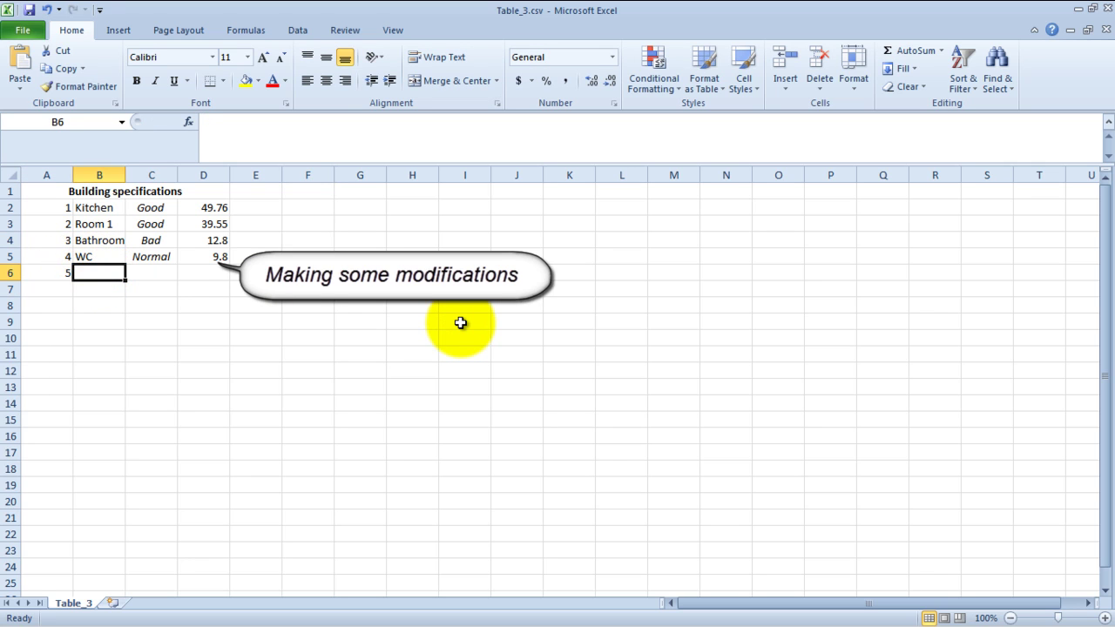
pyautogui.write('Room 2')
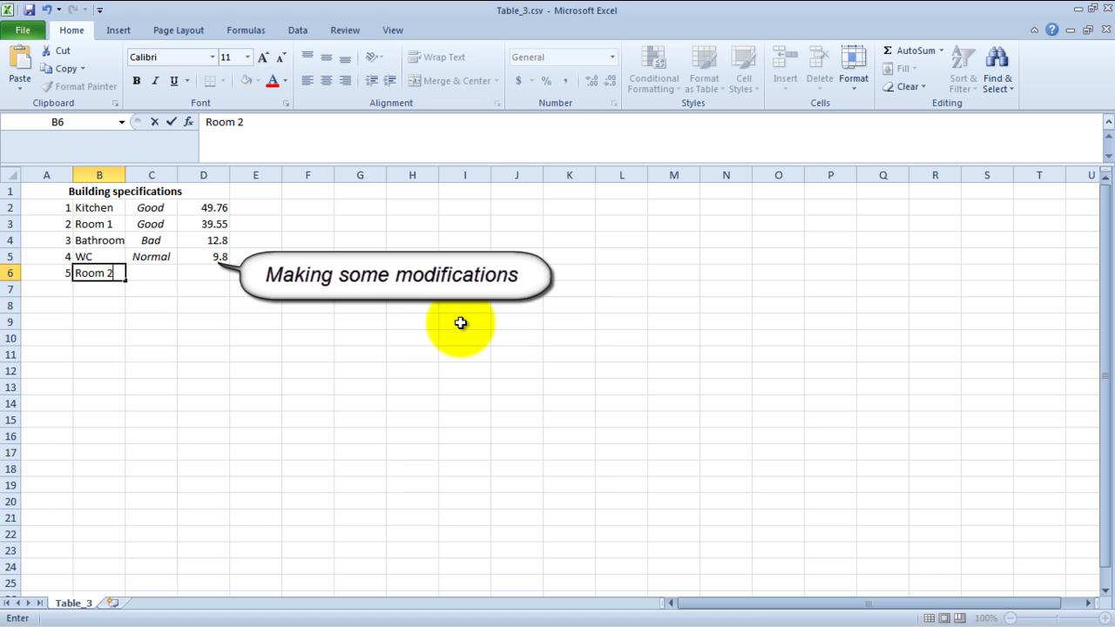
pyautogui.press('Return')
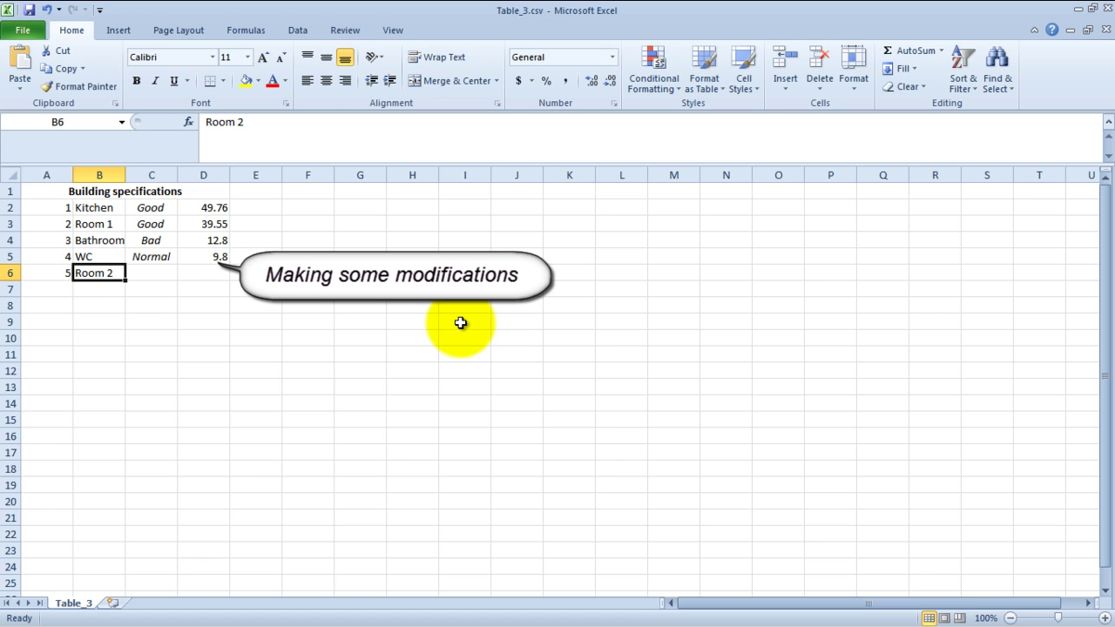
pyautogui.write('Bad')
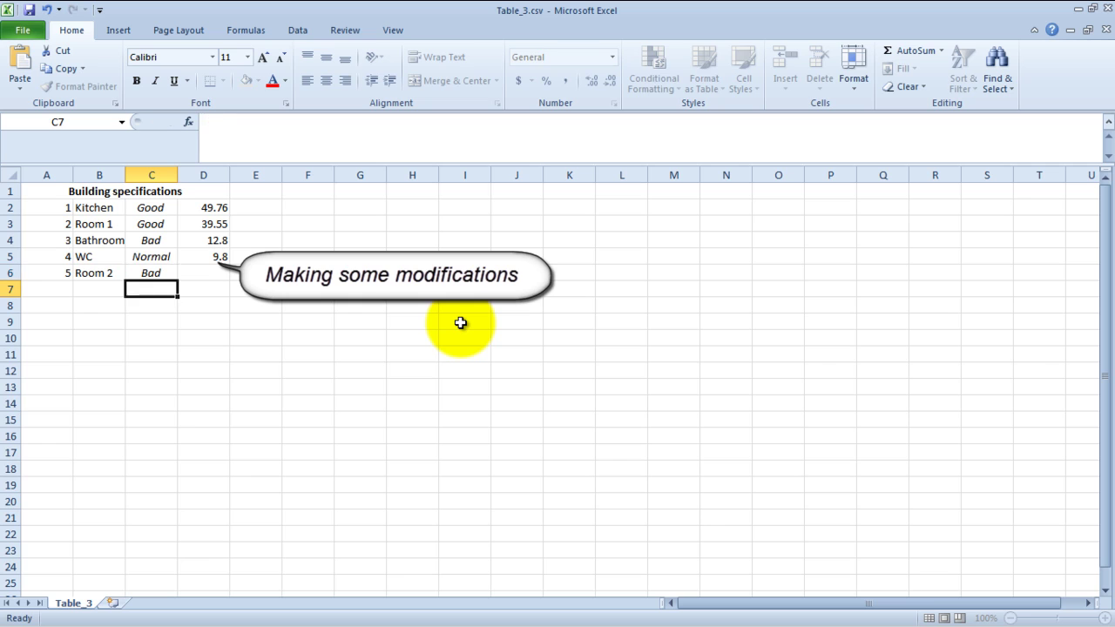
pyautogui.press('Tab')
pyautogui.write('12')
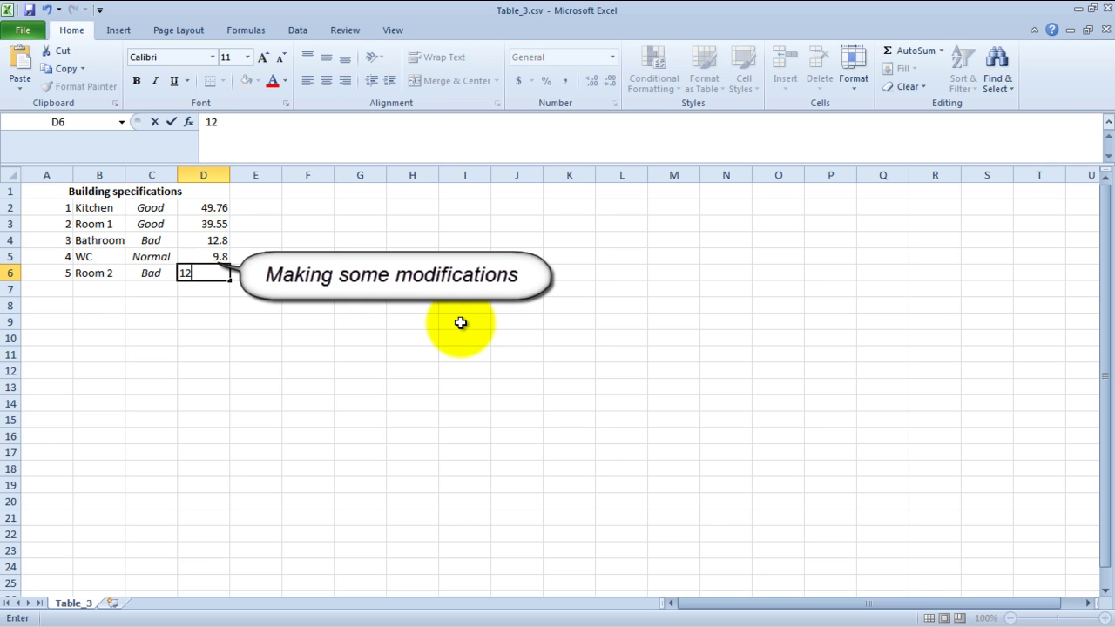
pyautogui.write('.44')
pyautogui.press('Return')
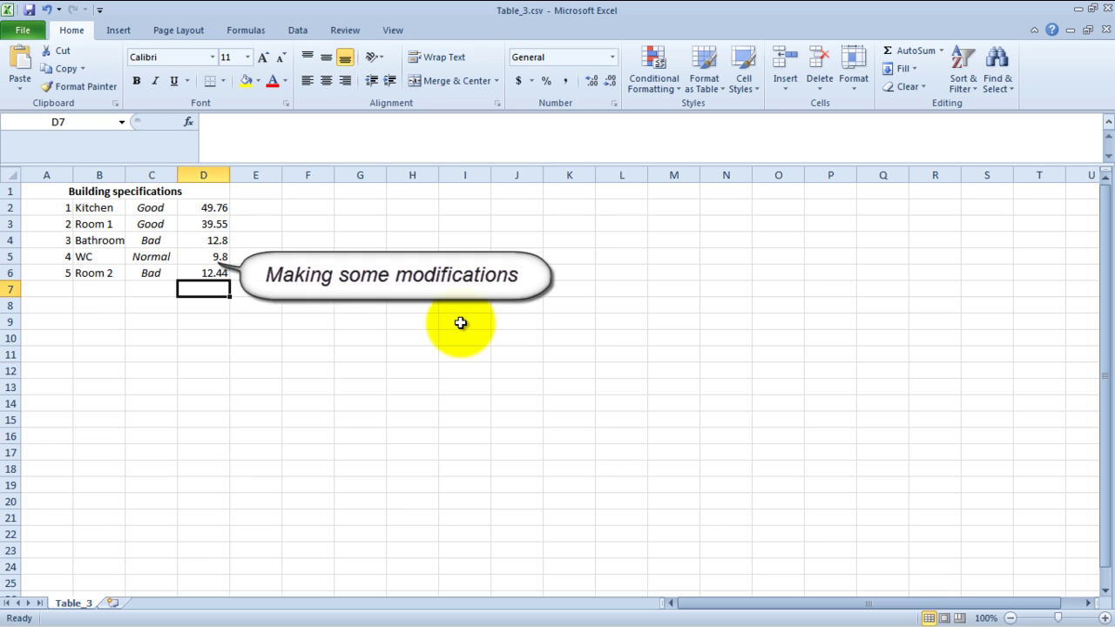
# Save the table as Table_4.xls in Excel 97-2003 Workbook format.
pyautogui.click(26, 39)
pyautogui.click(43, 71)
pyautogui.click(619, 427)
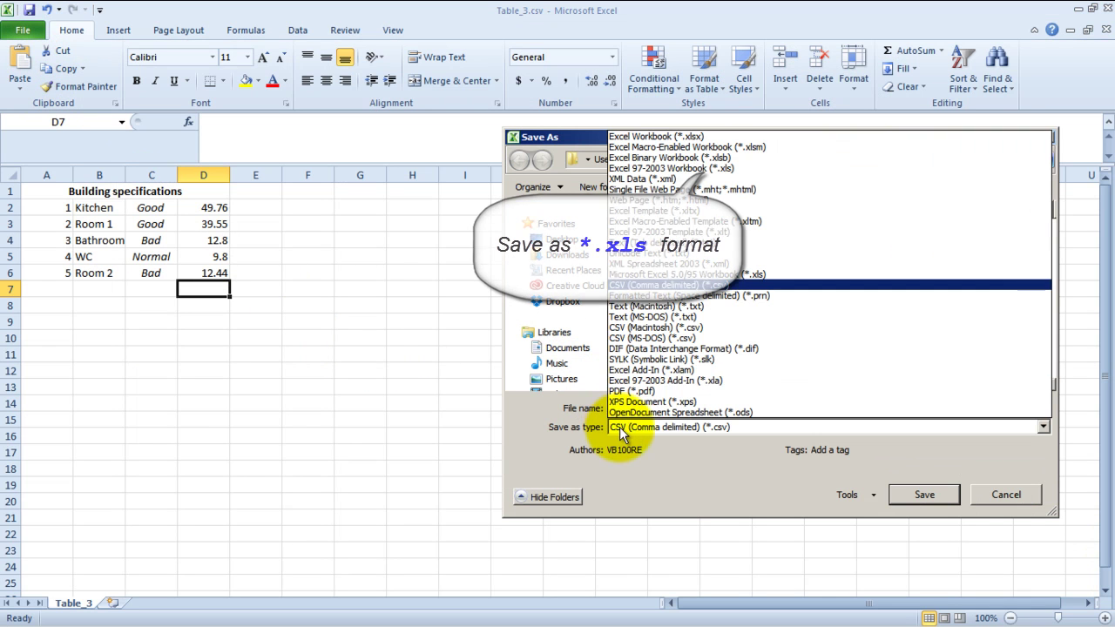
pyautogui.click(703, 169)
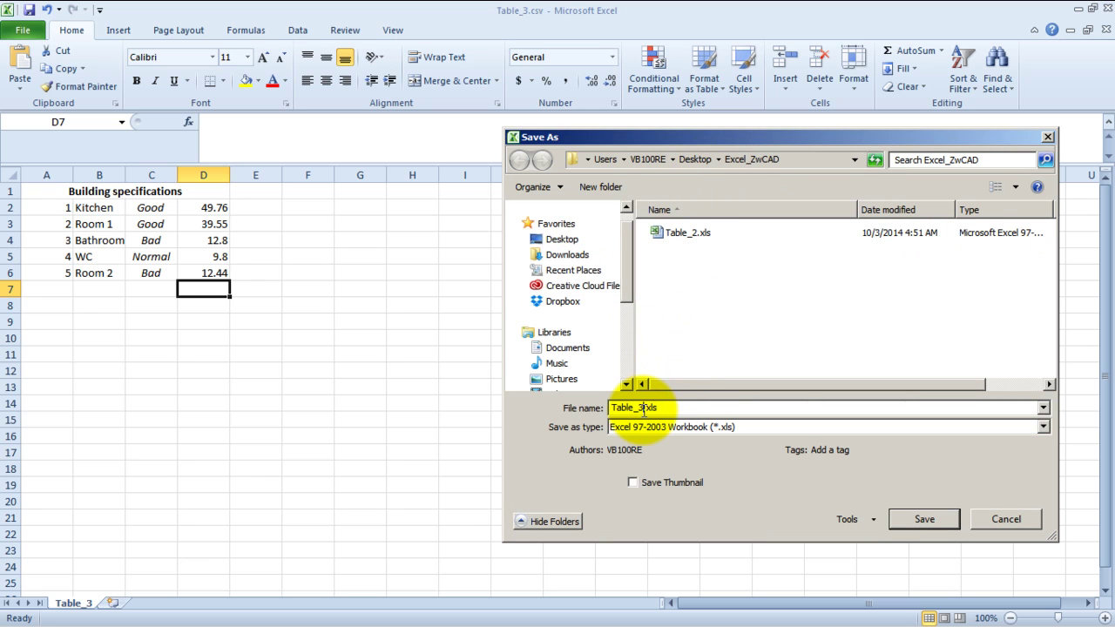
pyautogui.write('4')
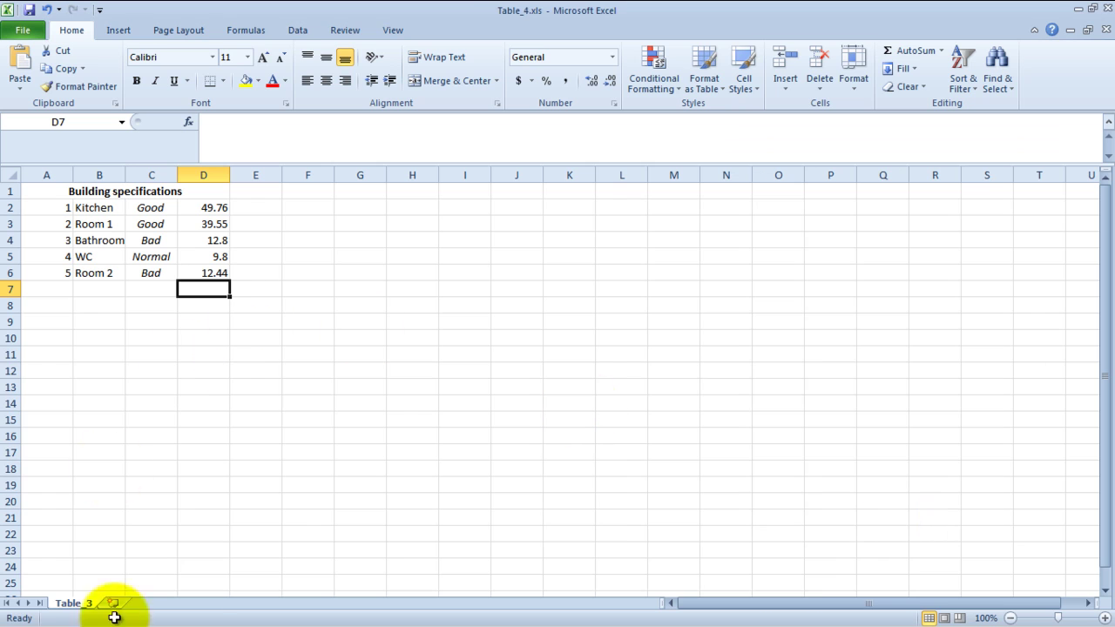
# Return to the ZWCAD drawing and check the table styles, leaving them unchanged.
pyautogui.click(282, 619)
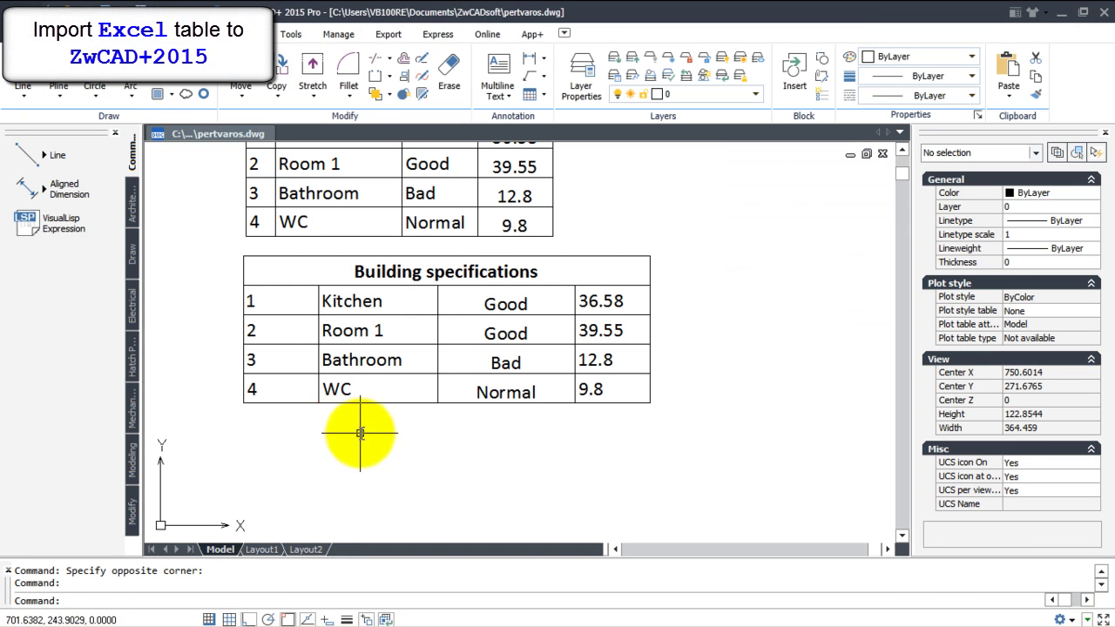
pyautogui.scroll(-3, 366, 427)
pyautogui.scroll(2, 368, 410)
pyautogui.scroll(1, 366, 376)
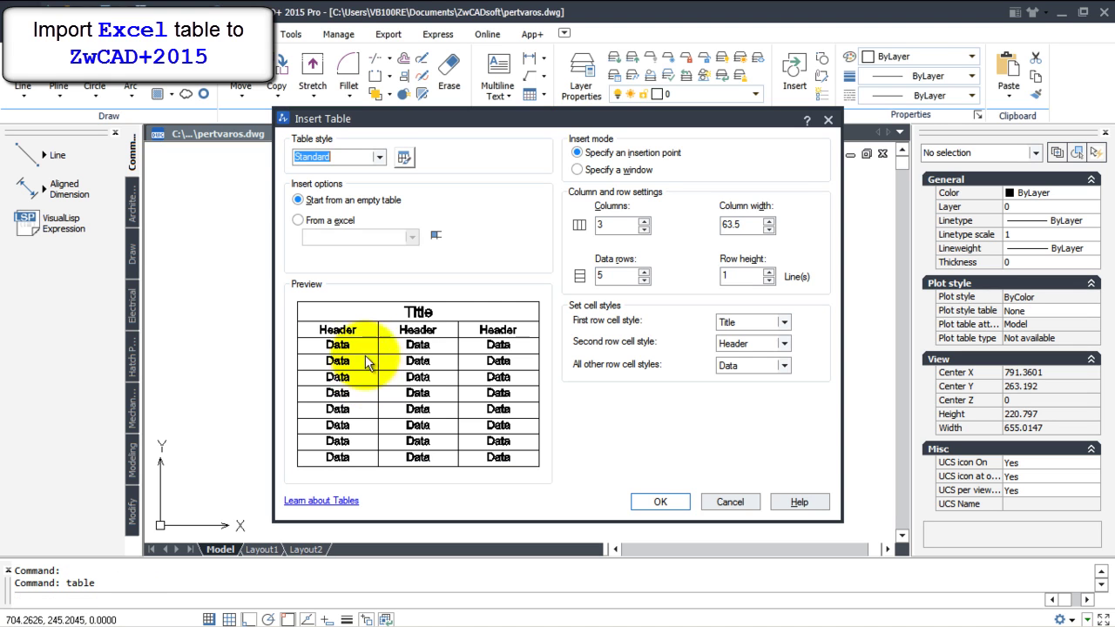
pyautogui.click(403, 160)
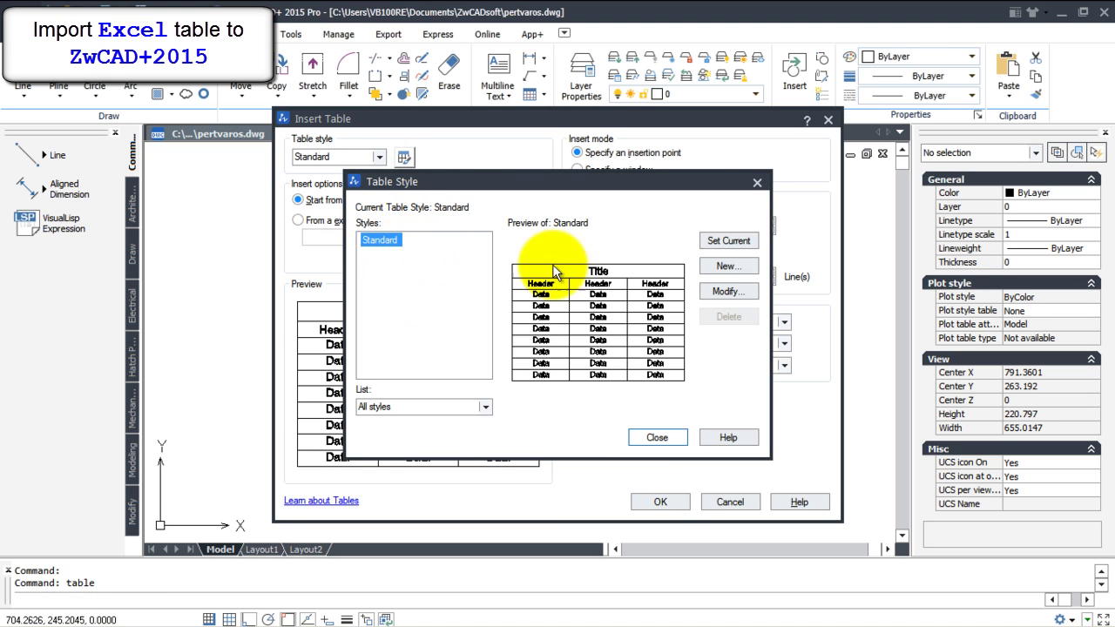
pyautogui.click(758, 184)
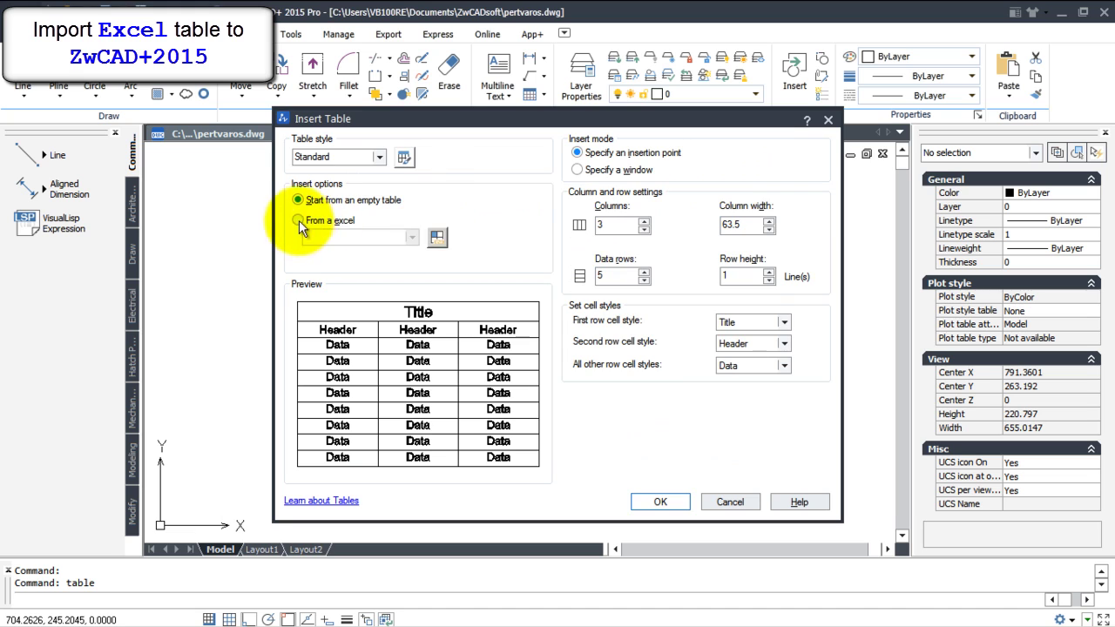
# Set the new table to import the Table_3 sheet from Table_4.xls and confirm.
pyautogui.click(299, 220)
pyautogui.click(435, 238)
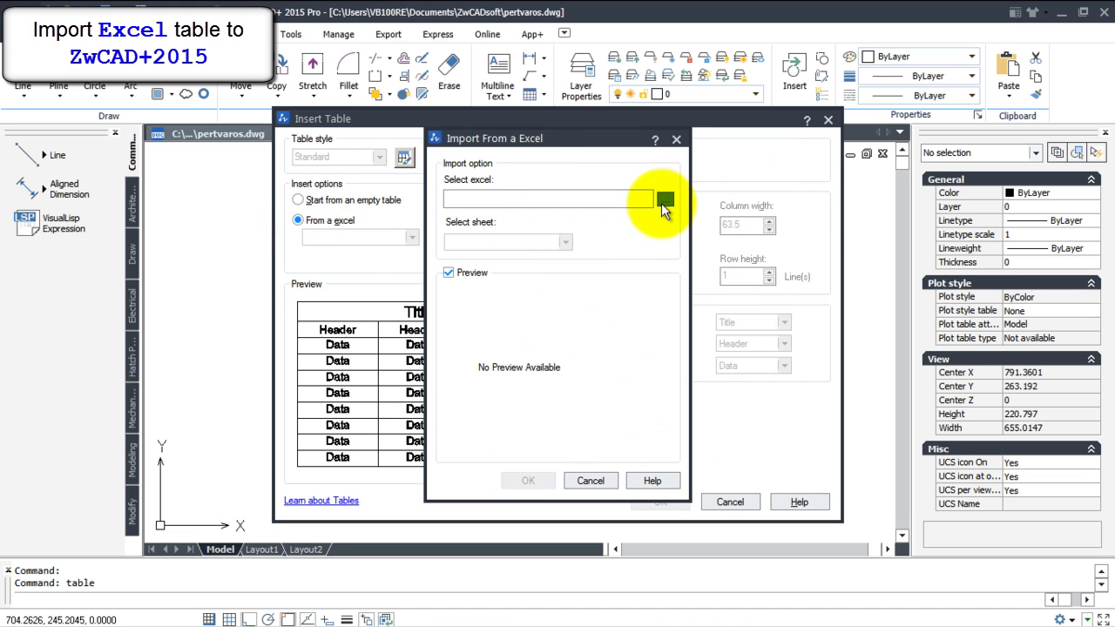
pyautogui.click(665, 200)
pyautogui.click(453, 231)
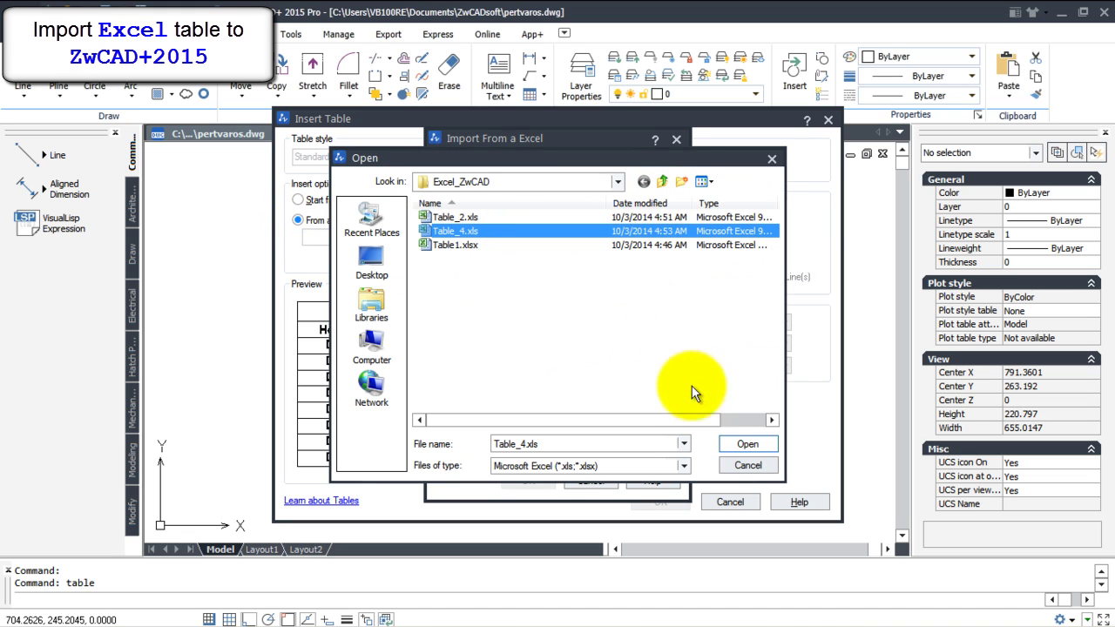
pyautogui.click(739, 447)
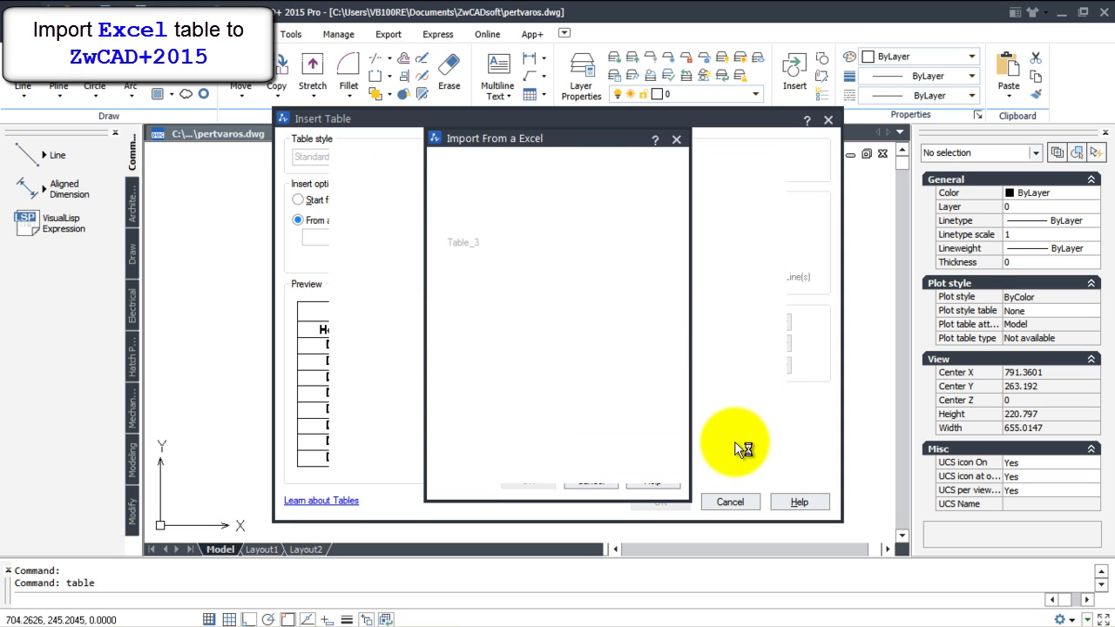
pyautogui.click(529, 481)
pyautogui.click(660, 501)
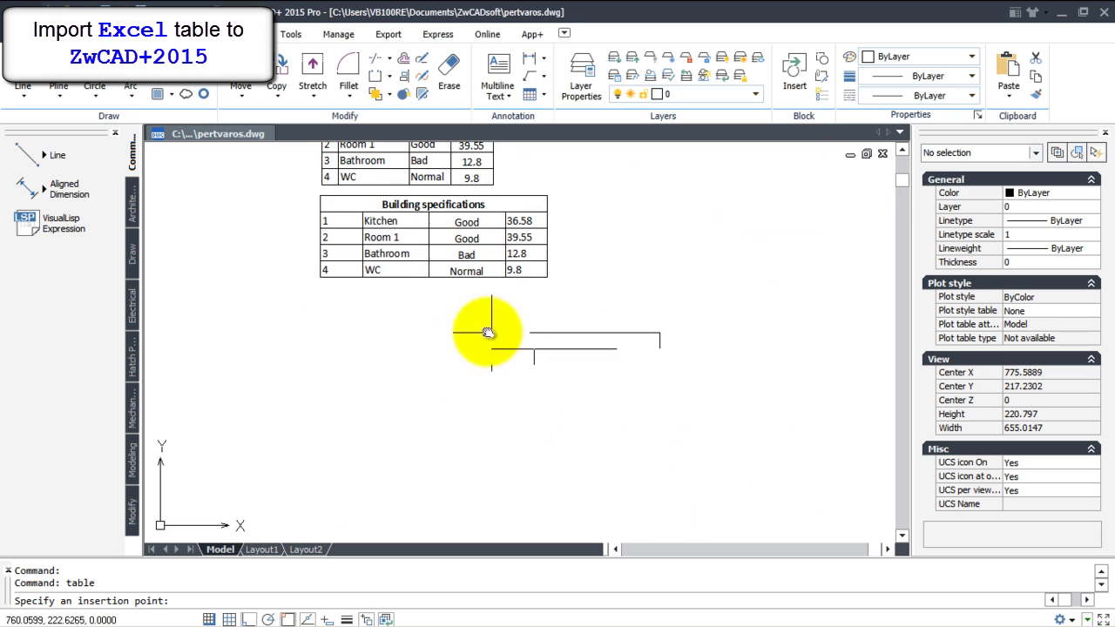
# Place the Table_4.xls table below the earlier Building specifications table.
pyautogui.click(320, 295)
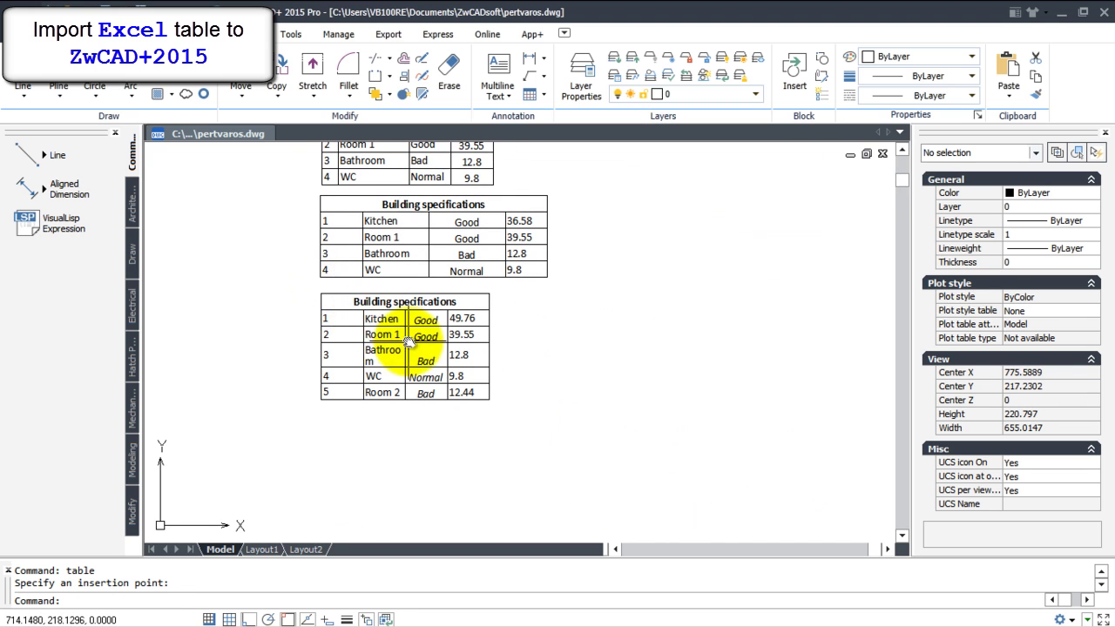
pyautogui.scroll(3, 407, 342)
pyautogui.scroll(-1, 427, 329)
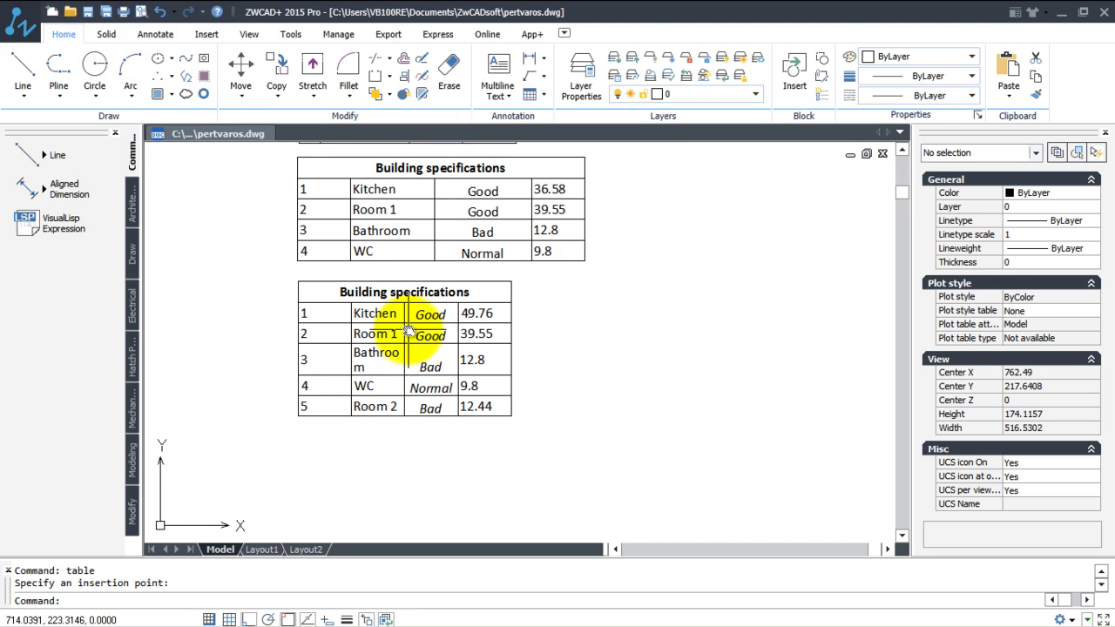
# Widen the new table's room column so Bathroom fits on one line.
pyautogui.click(406, 331)
pyautogui.click(404, 302)
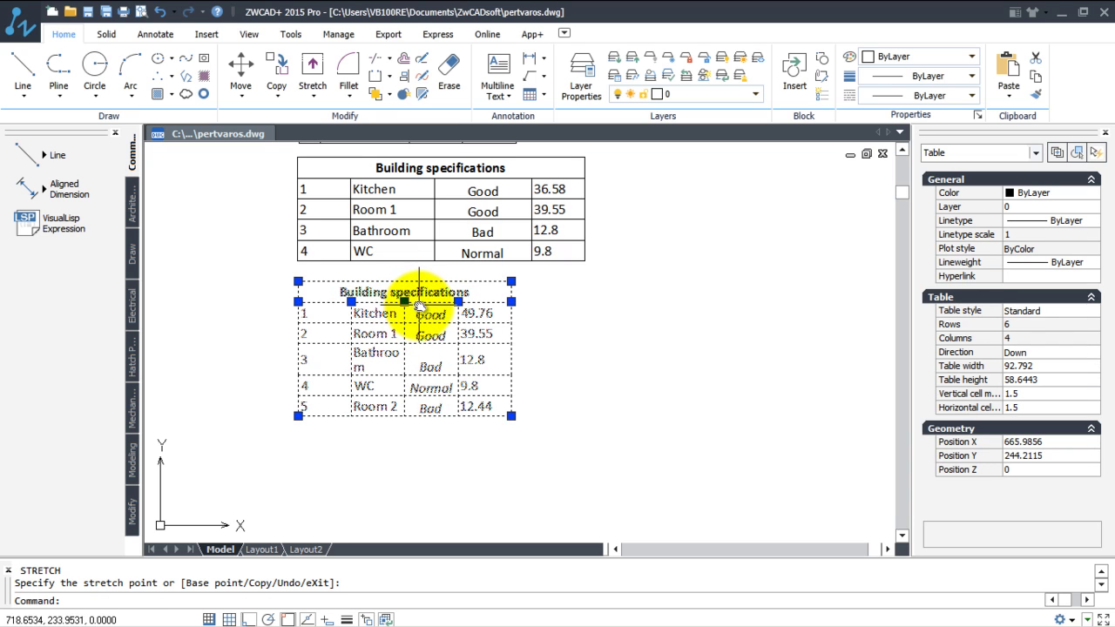
pyautogui.click(456, 302)
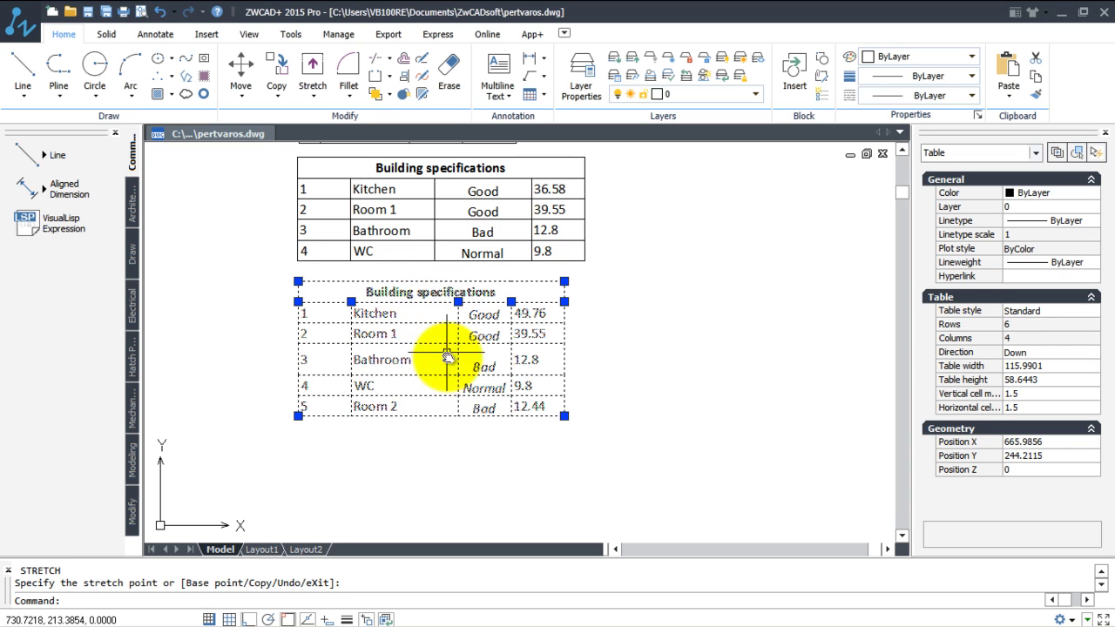
pyautogui.press('Escape')
pyautogui.scroll(2, 523, 436)
pyautogui.scroll(-2, 540, 375)
pyautogui.moveTo(547, 357); pyautogui.dragTo(536, 444, button='middle')
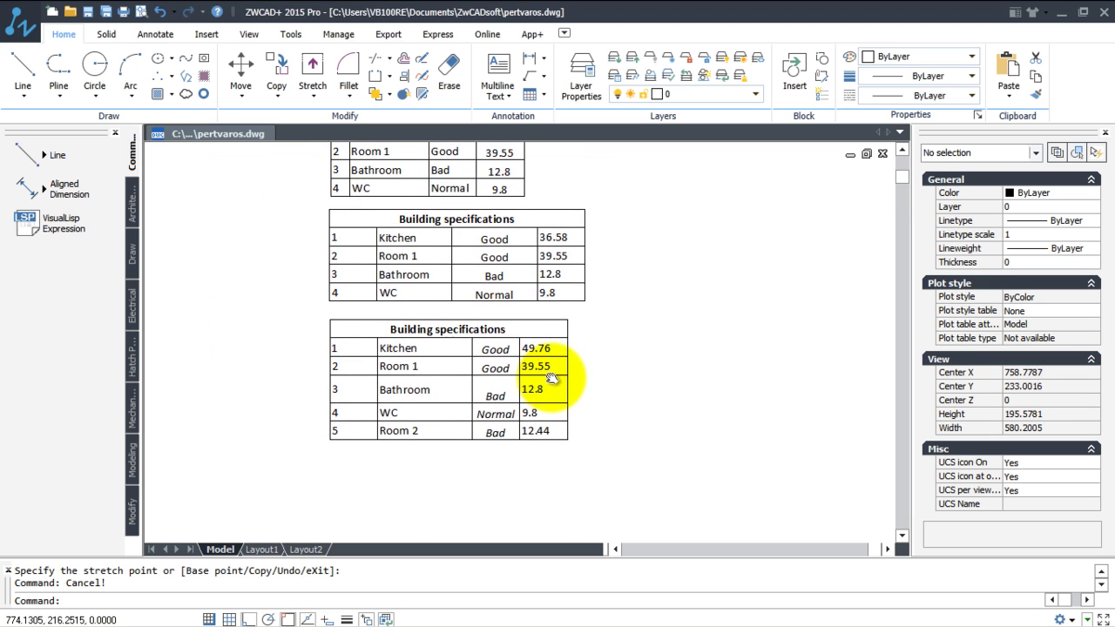